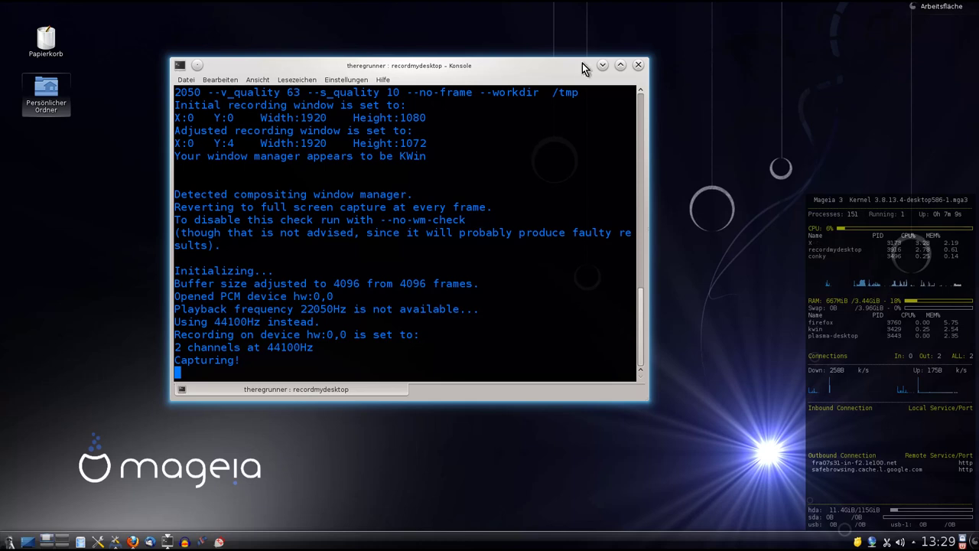
Minimize the terminal, open the Mageia Control Center's boot manager setup to view the available bootloaders, and leave it without changes.
left_click(603, 66)
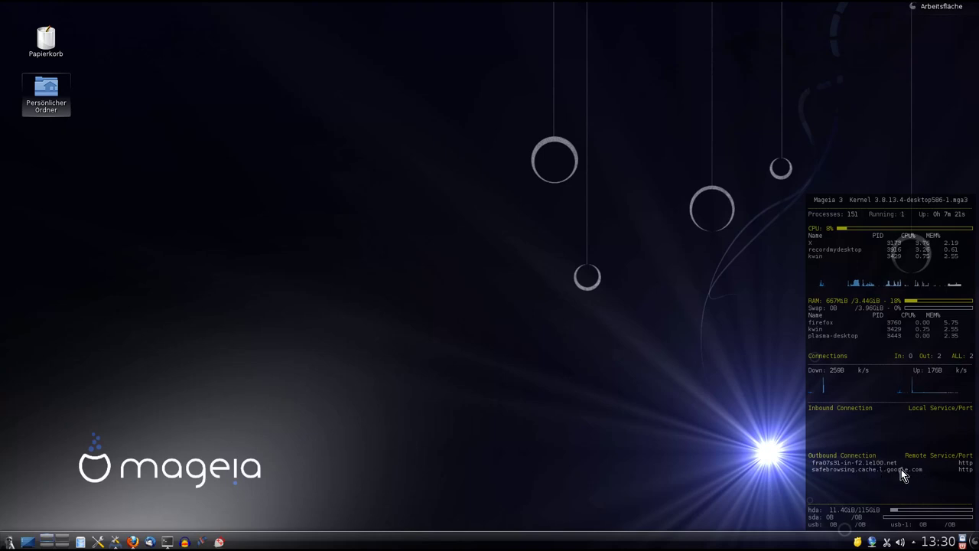
mouse_move(134, 541)
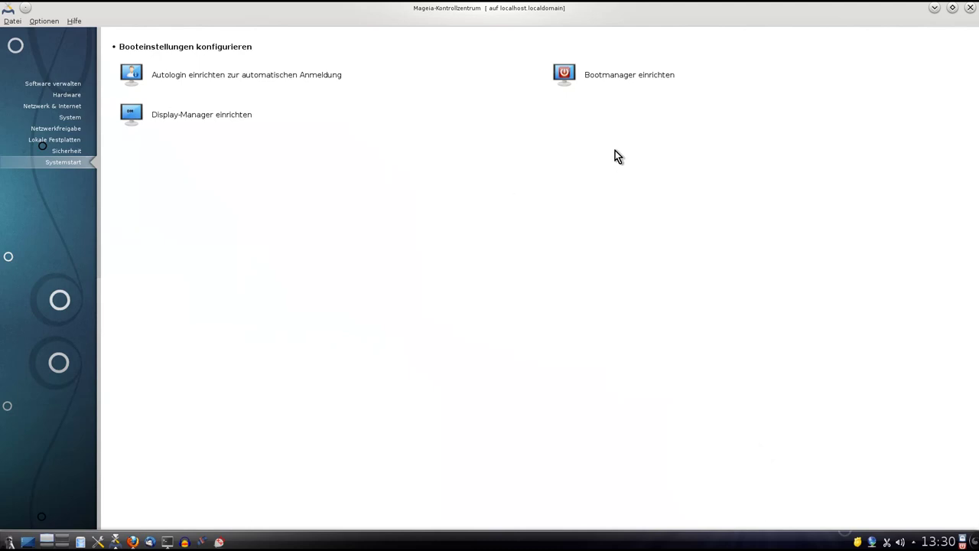
left_click(617, 74)
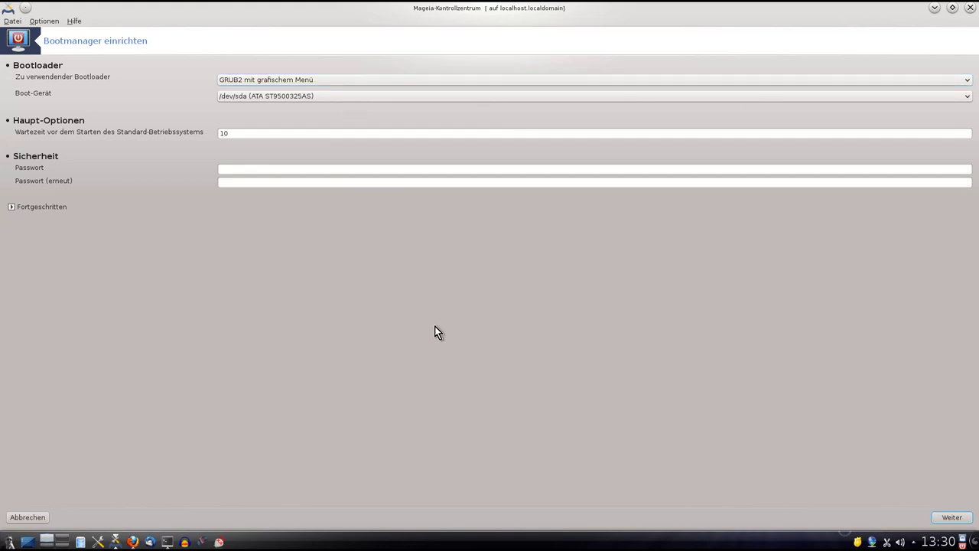
left_click(396, 79)
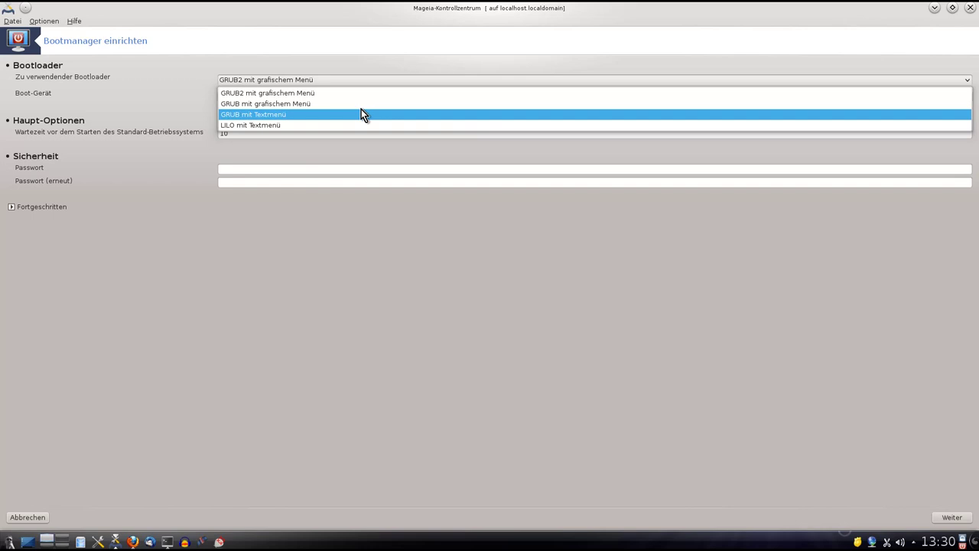
left_click(357, 62)
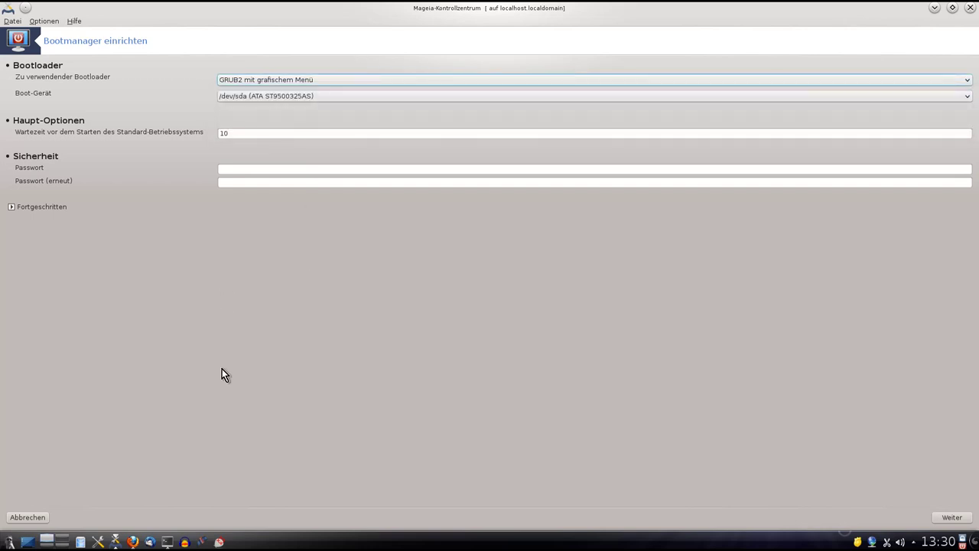
left_click(34, 517)
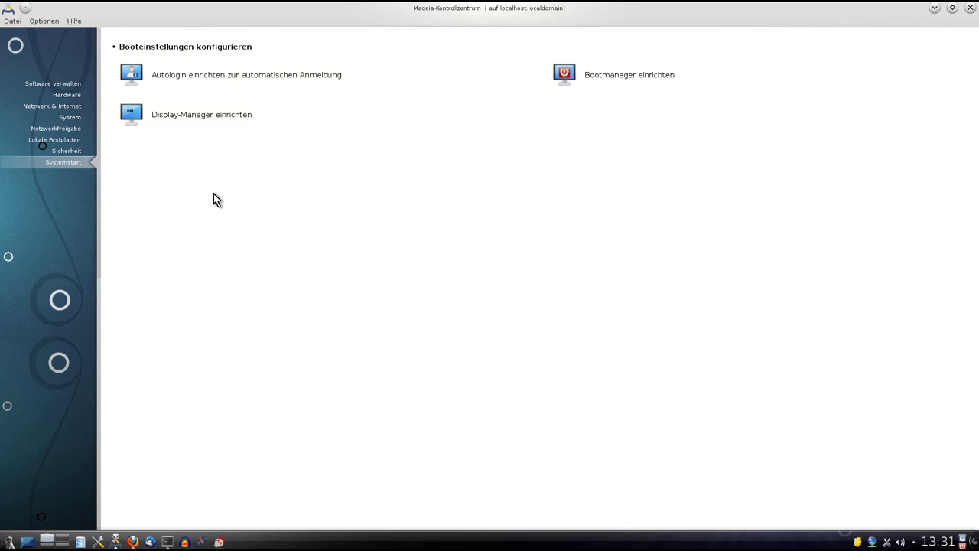
Open the software installation and removal tool from software management and search the packages for thunderbird.
left_click(53, 84)
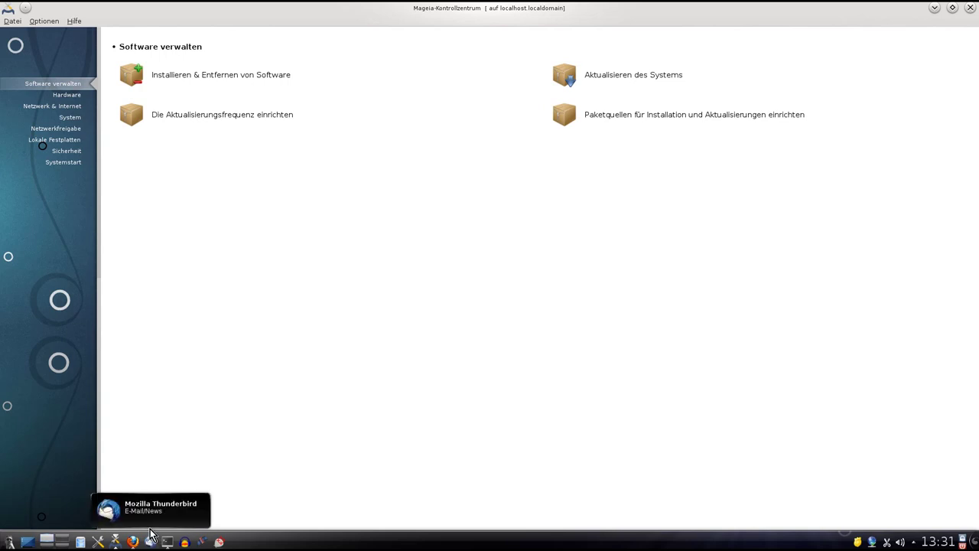
left_click(252, 76)
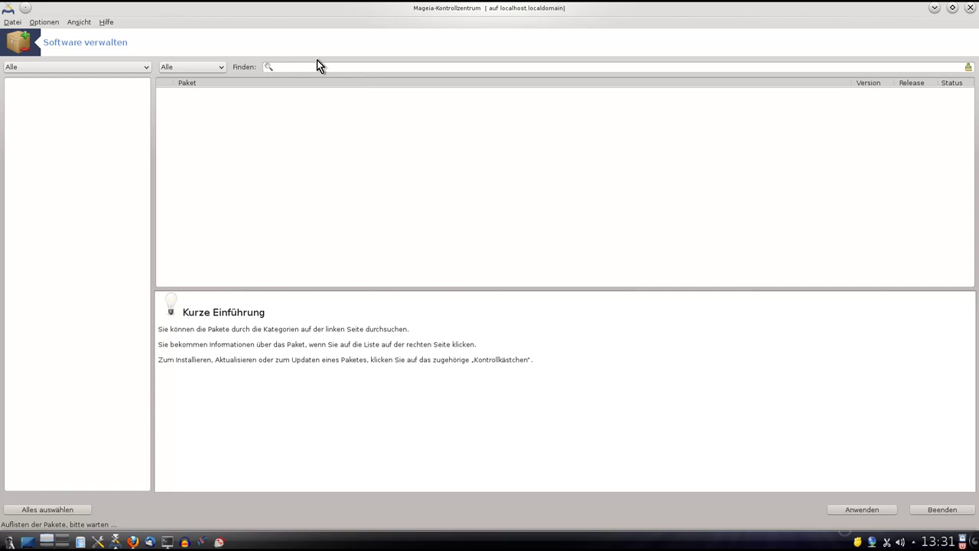
left_click(314, 66)
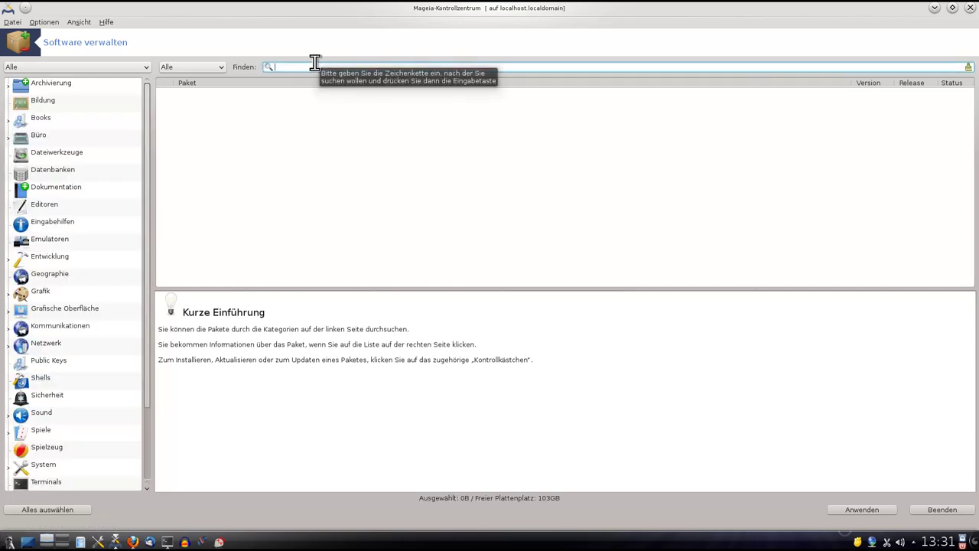
type("thunderbird")
key("Return")
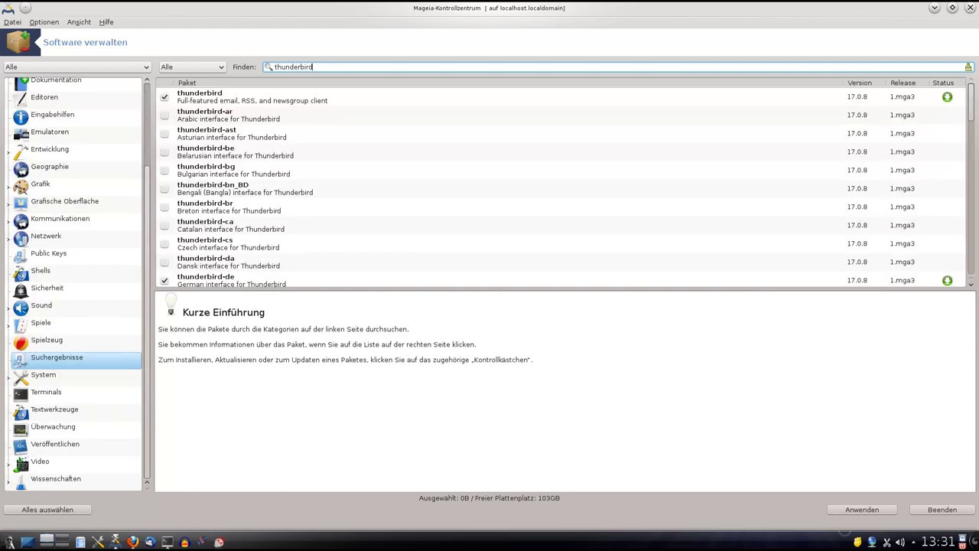
Show the details of the thunderbird package and view the description of the thunderbird-de package.
left_click(226, 96)
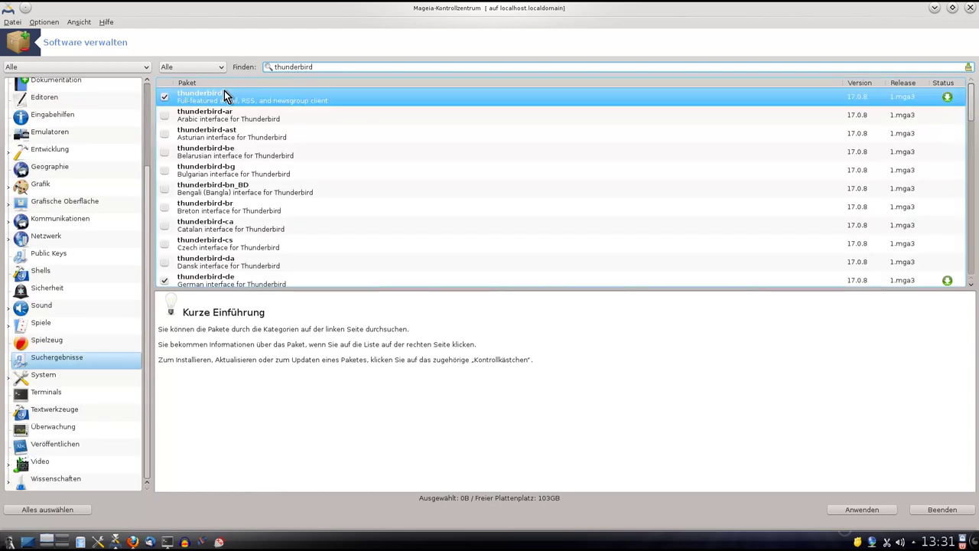
left_click(166, 322)
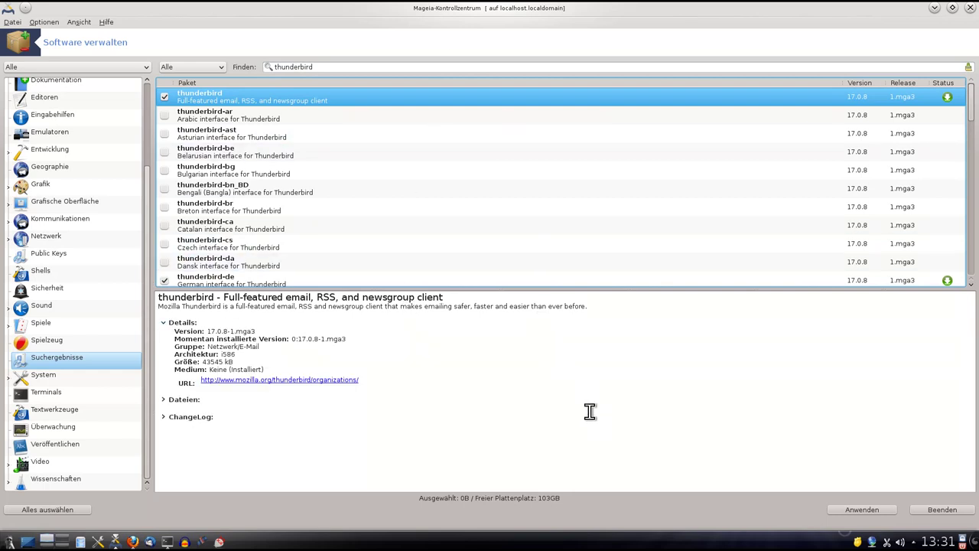
left_click(217, 282)
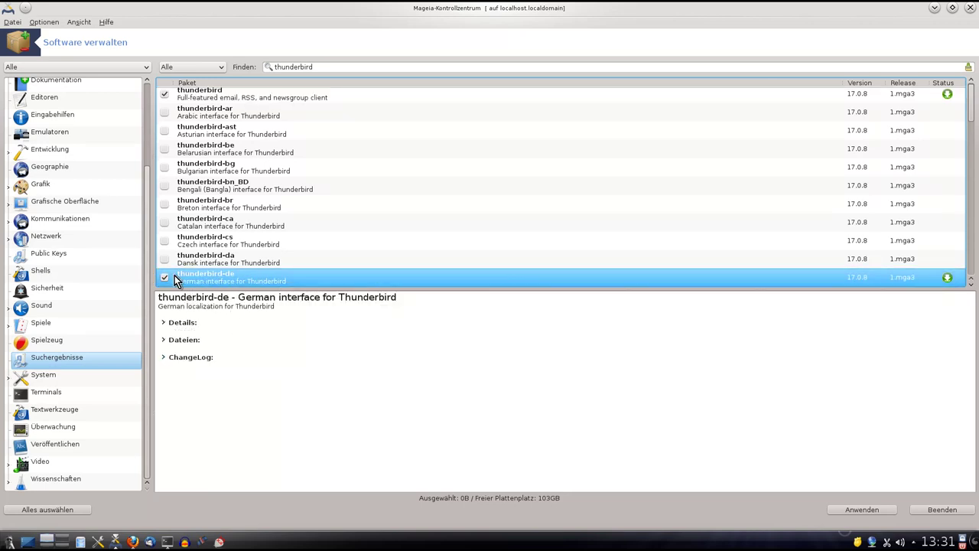
Search the packages for clamtk, expand the package's details and highlight its version number.
left_click_drag(326, 68, 222, 65)
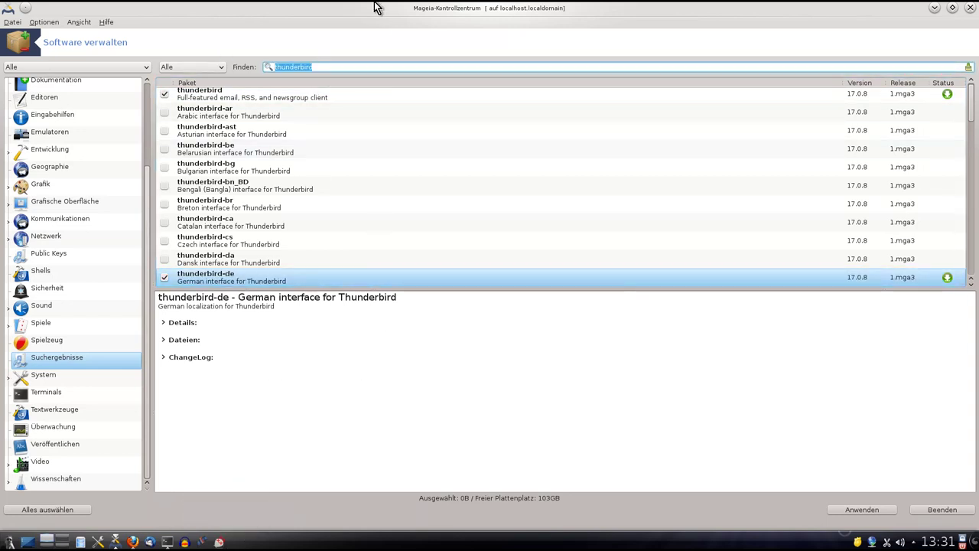
type("clamtk")
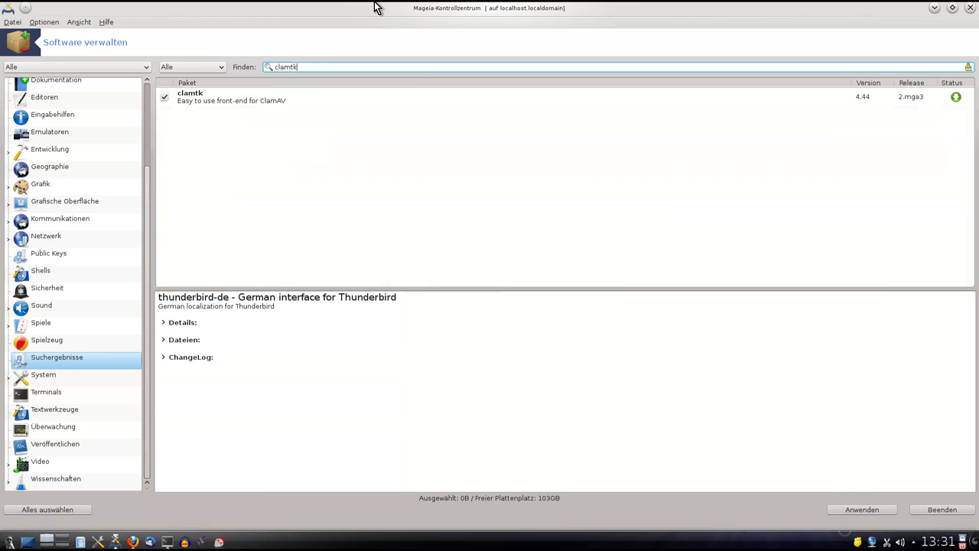
left_click(202, 96)
left_click(166, 322)
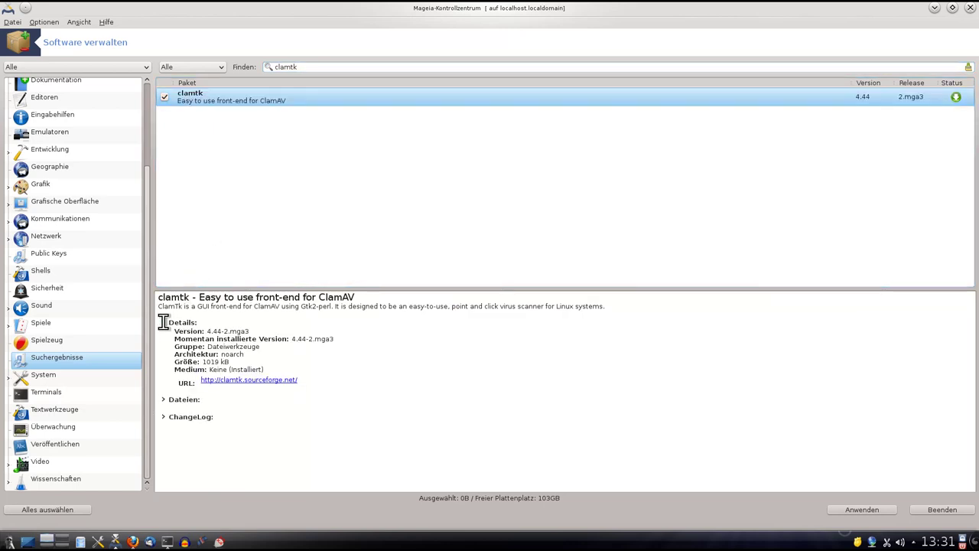
left_click_drag(223, 331, 207, 331)
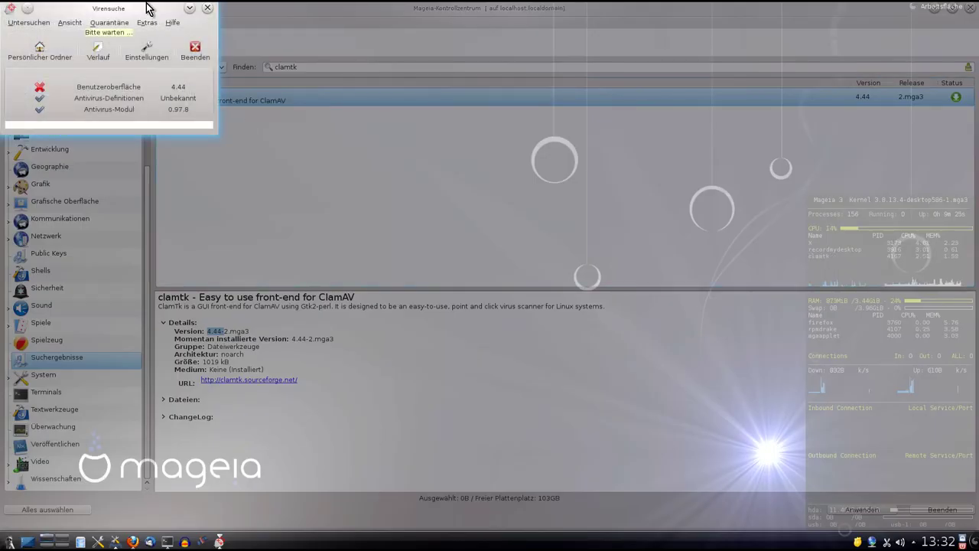
Switch to the ClamTk virus scanner, view its scan settings, and close both the settings and the scanner.
left_click_drag(146, 9, 482, 164)
left_click(489, 177)
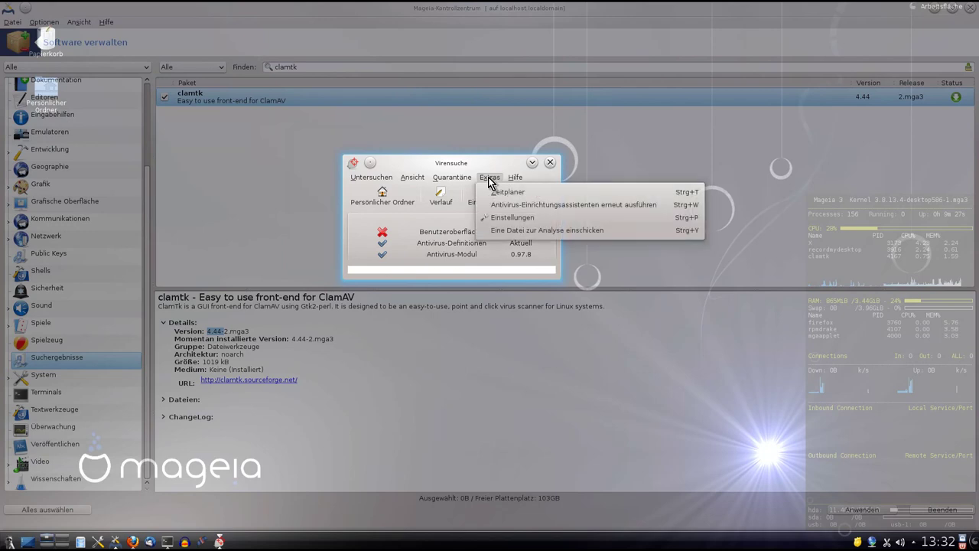
left_click(521, 217)
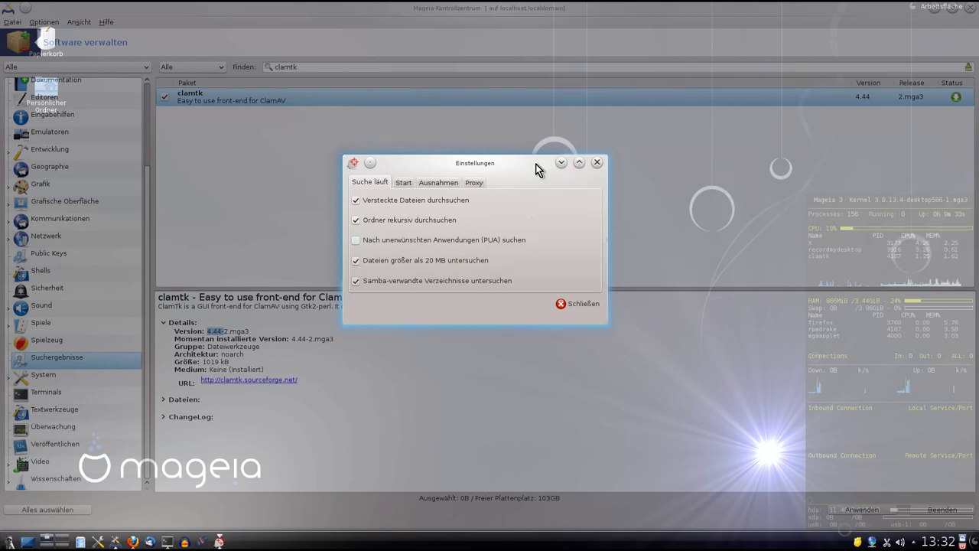
left_click_drag(538, 168, 528, 188)
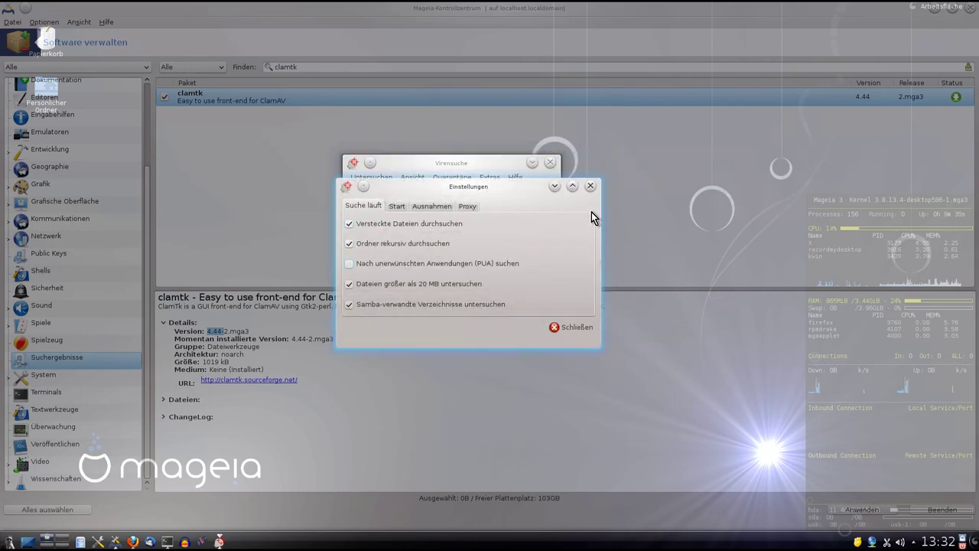
left_click(591, 186)
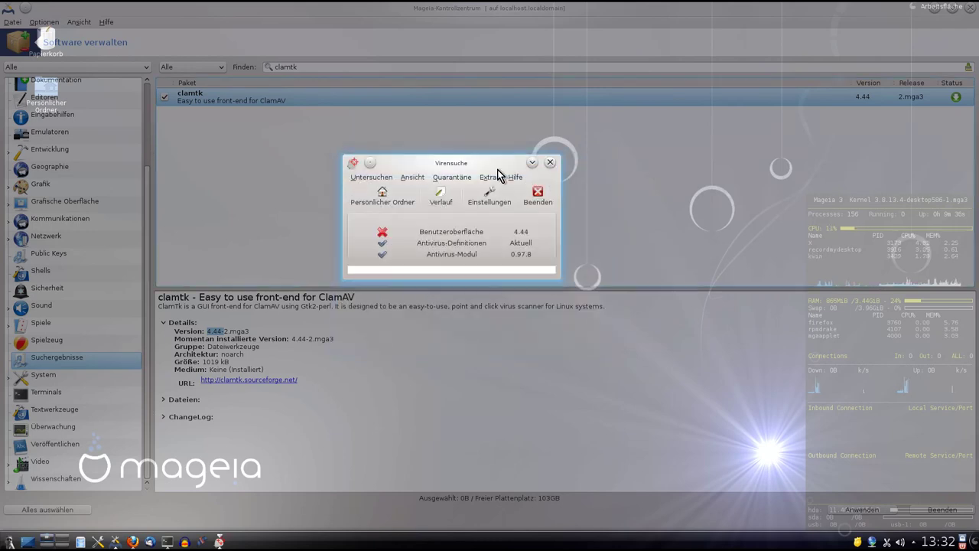
left_click(544, 159)
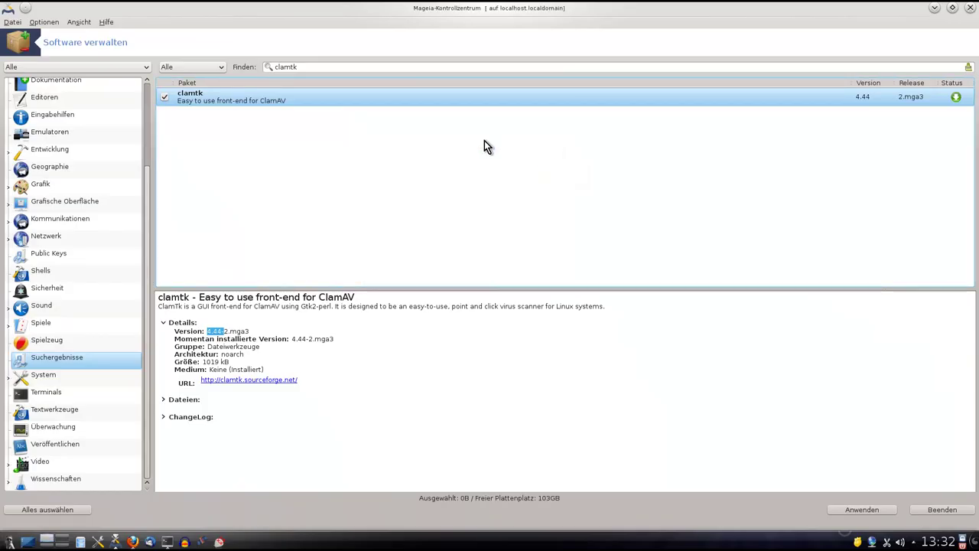
Replace the package search term with chkrootkit and expand the details of the chkrootkit package.
left_click(299, 67)
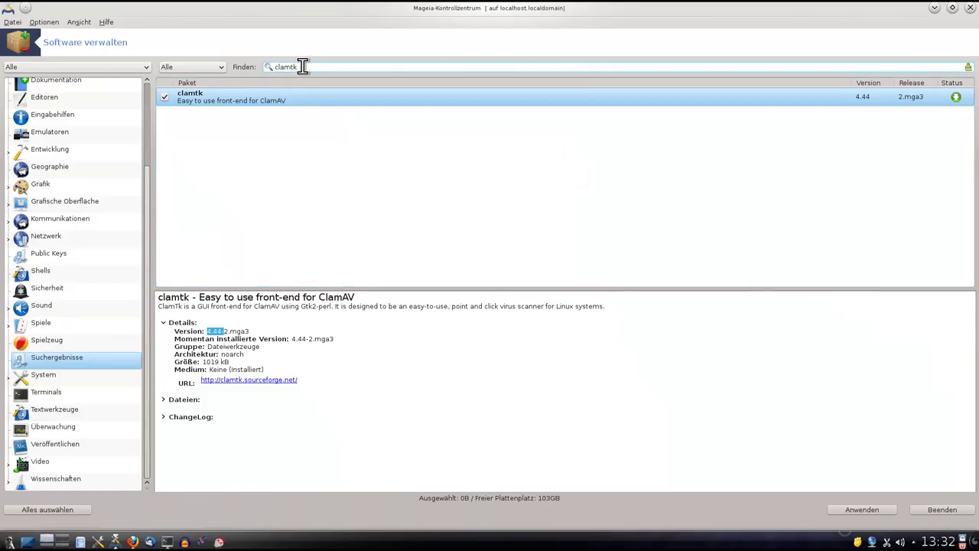
key("BackSpace")
key("BackSpace")
key("BackSpace")
key("BackSpace")
key("BackSpace")
key("BackSpace")
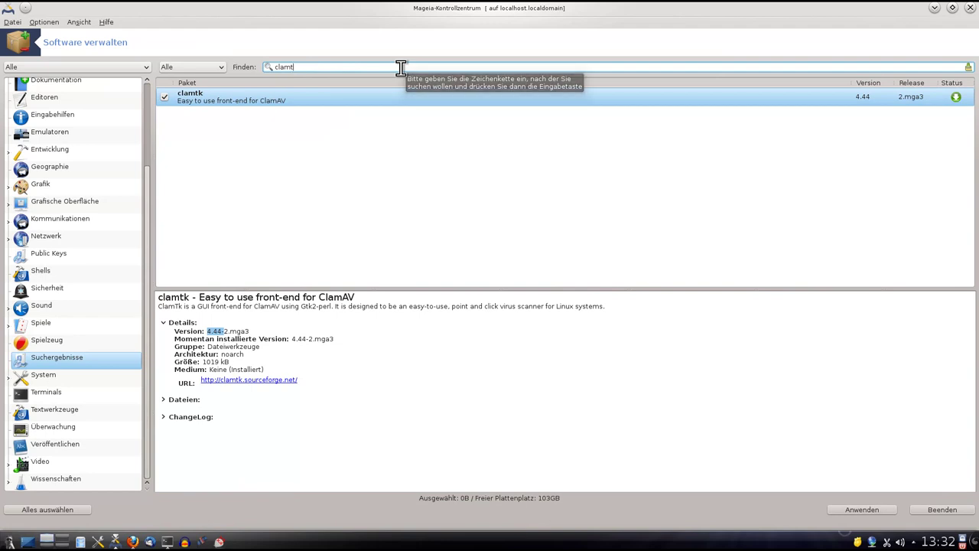
type("chkrootkit")
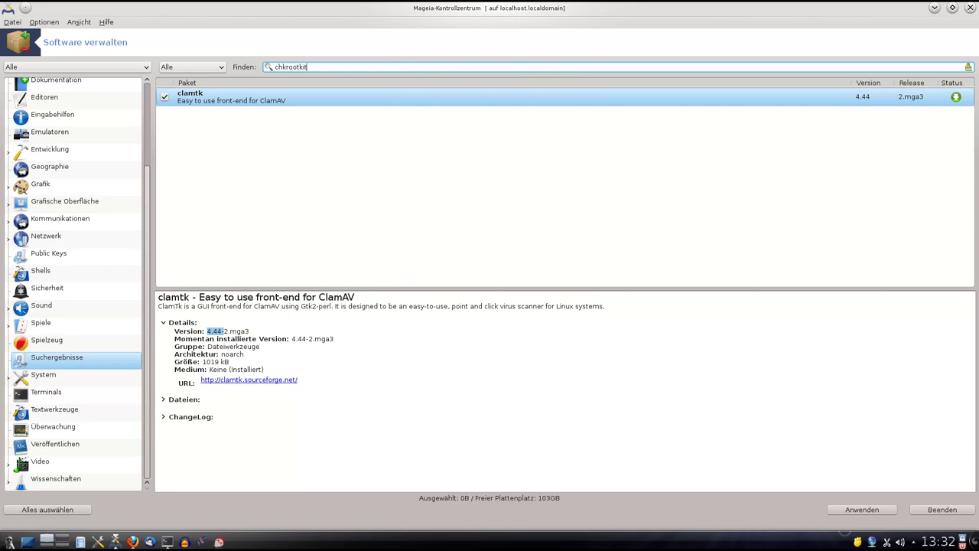
key("Return")
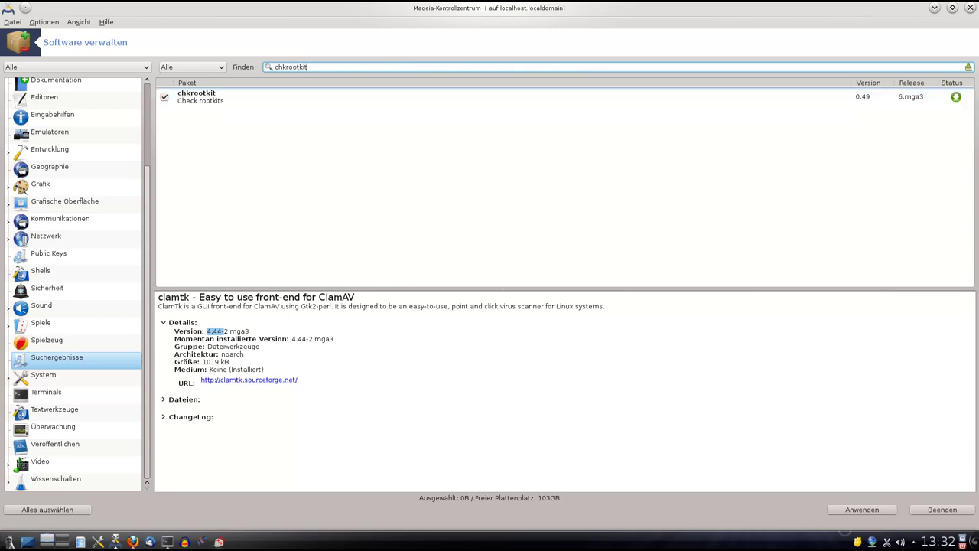
left_click(217, 102)
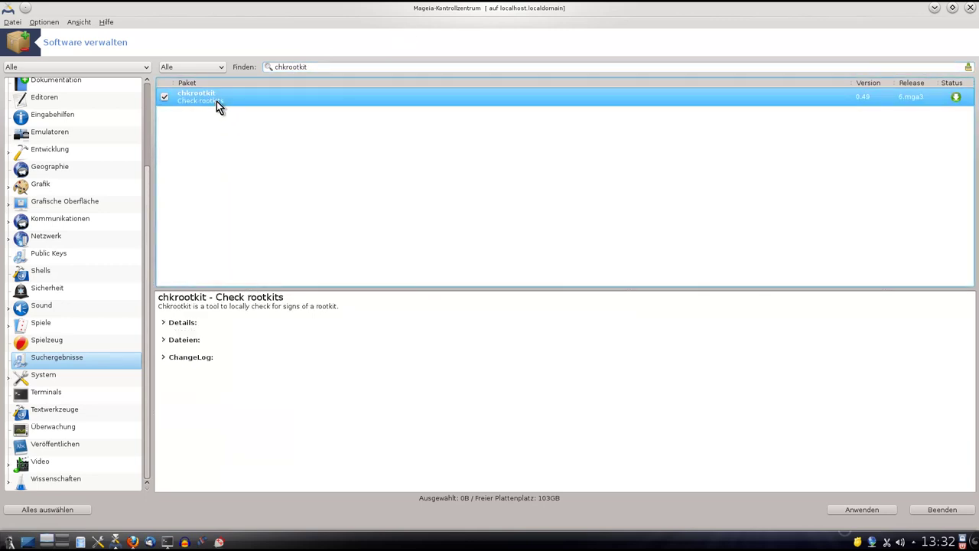
left_click(163, 322)
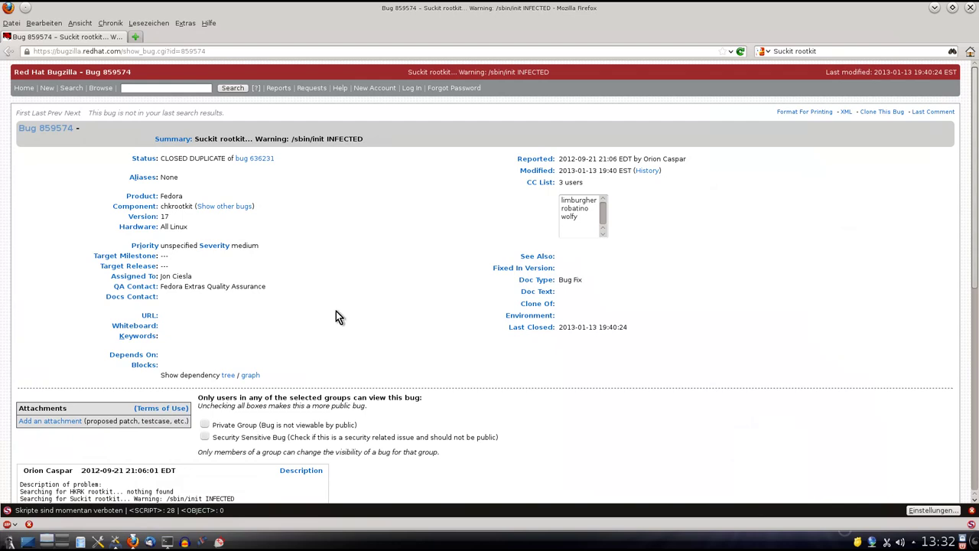
Switch to the Red Hat Bugzilla report in Firefox, highlight "/sbin/init INFECTED" and "Suckit rootkit", and minimize the browser.
left_click_drag(237, 496, 166, 498)
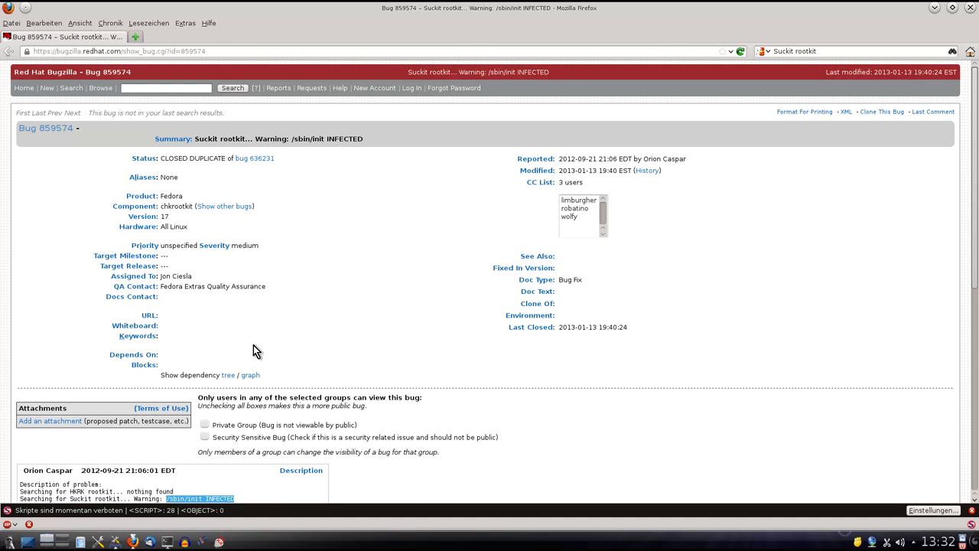
left_click_drag(257, 138, 195, 139)
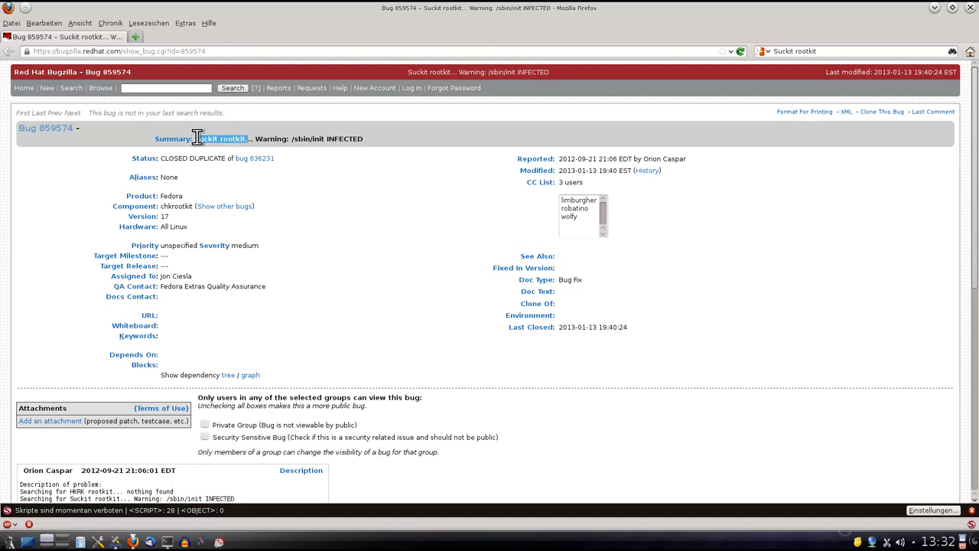
left_click(421, 121)
left_click(935, 8)
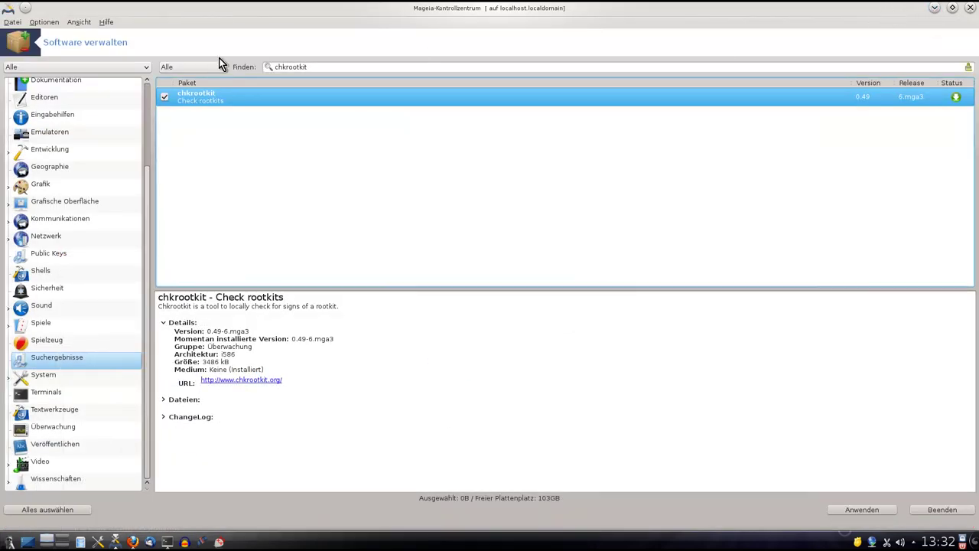
Search the packages for flash and show the description of the flash-player-plugin package.
double_click(328, 66)
key("BackSpace")
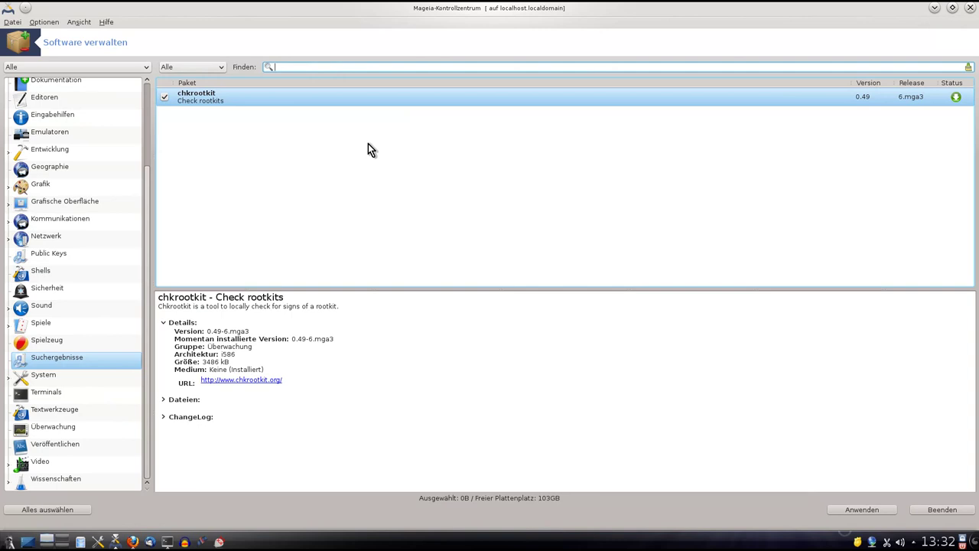
type("flash")
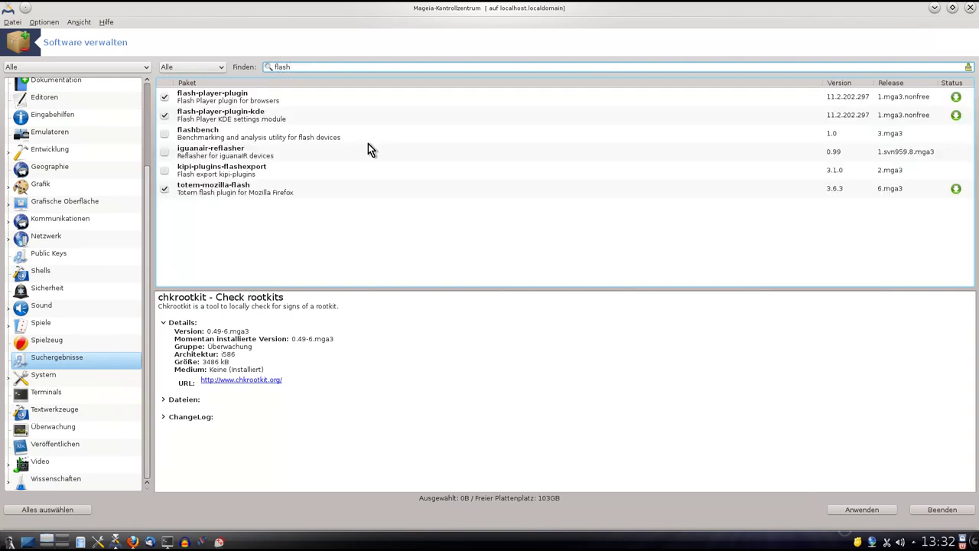
left_click(223, 94)
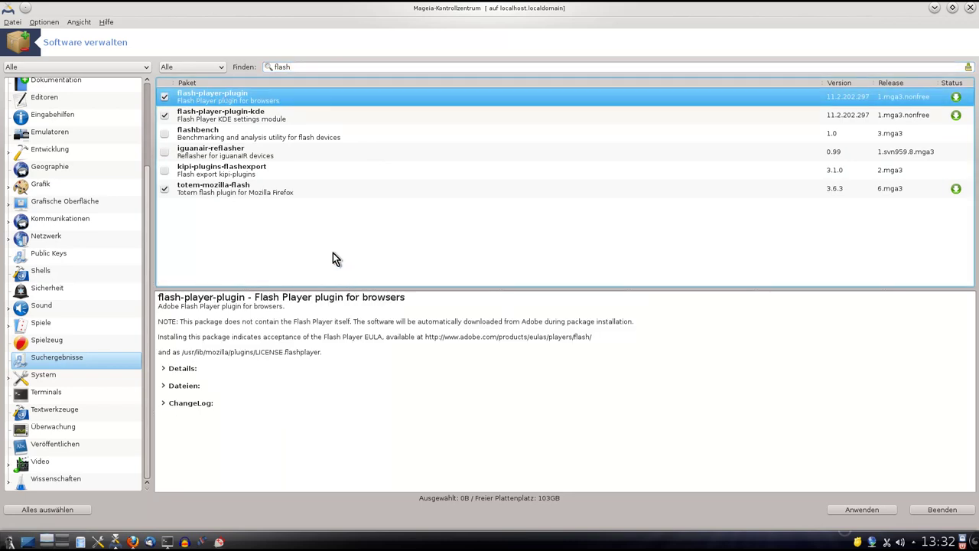
Replace the package search term with gnash and show the description of the gnash package.
double_click(285, 66)
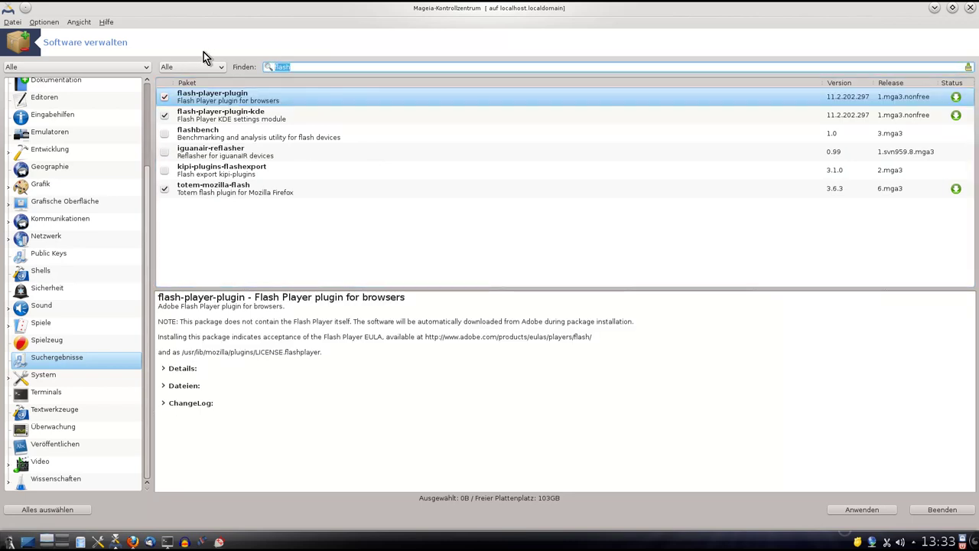
type("gnash")
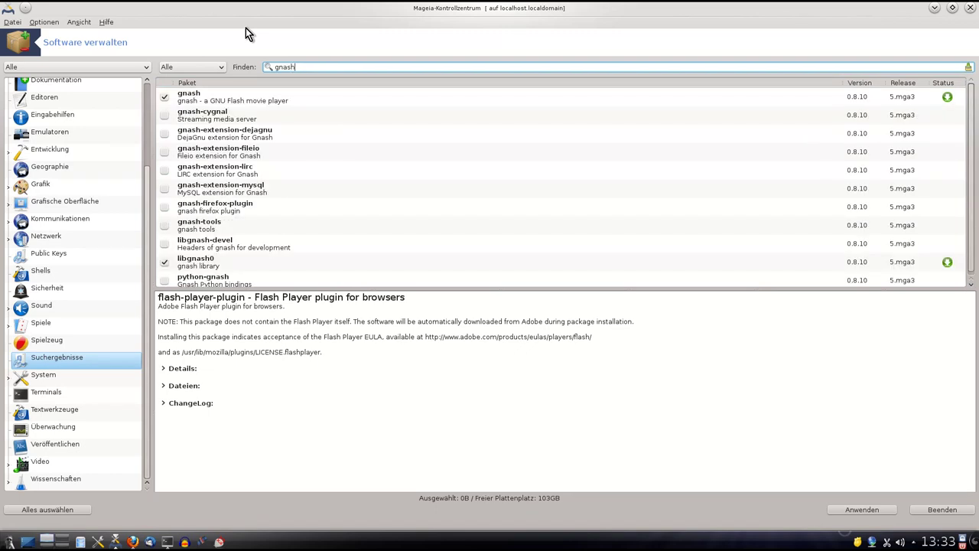
left_click(204, 97)
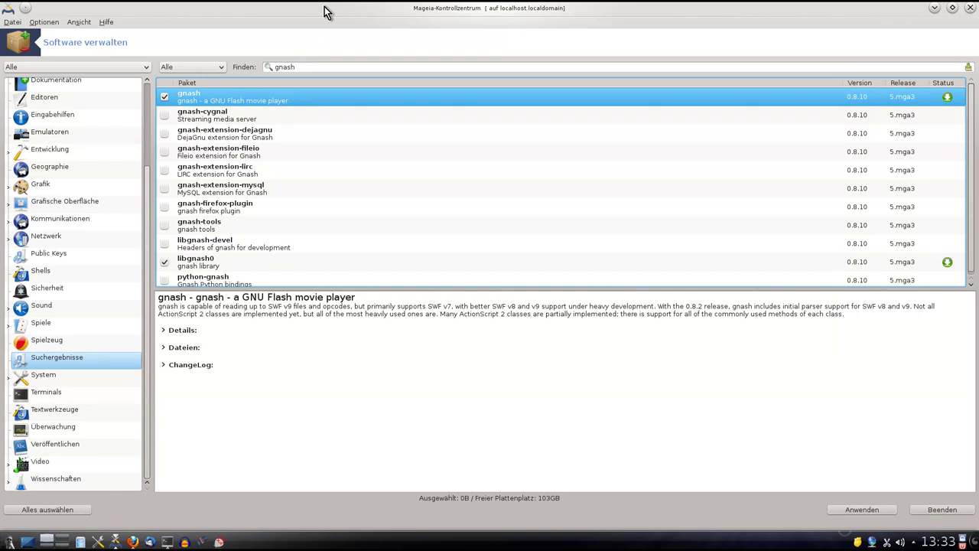
Search the packages for lame, and close the software management view to return to the Control Center overview.
left_click(308, 66)
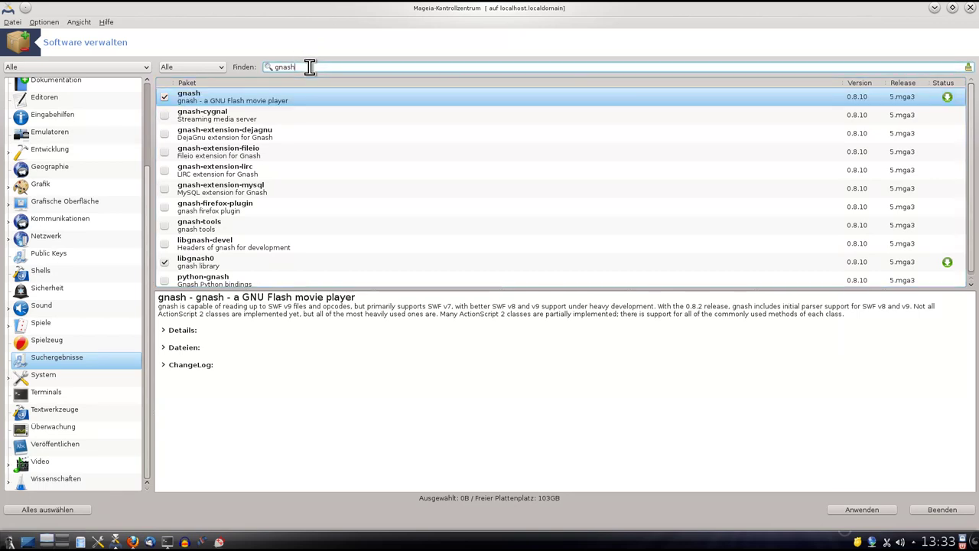
key("BackSpace")
key("BackSpace")
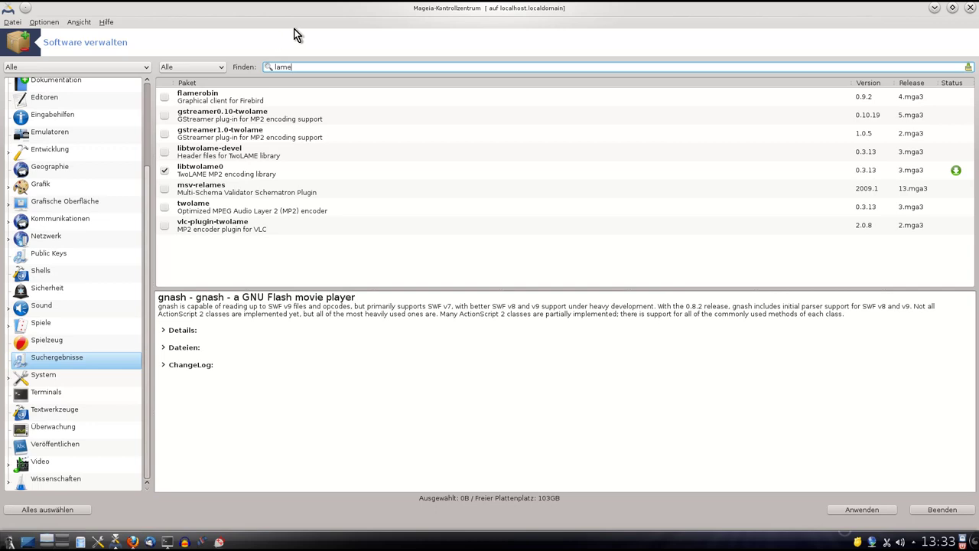
left_click(973, 7)
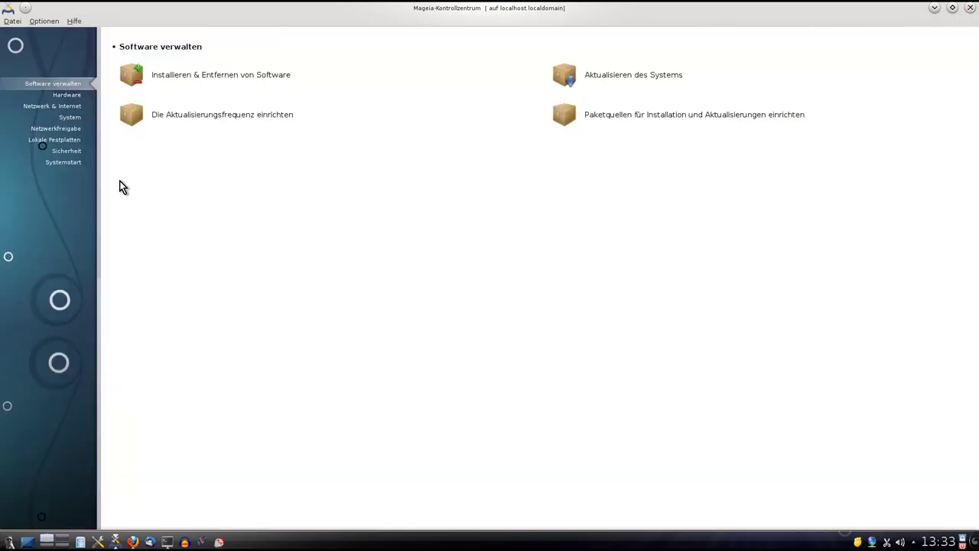
Open the system security configuration under Sicherheit, highlight the secure level in the MSEC security settings, and return to the overview.
left_click(66, 152)
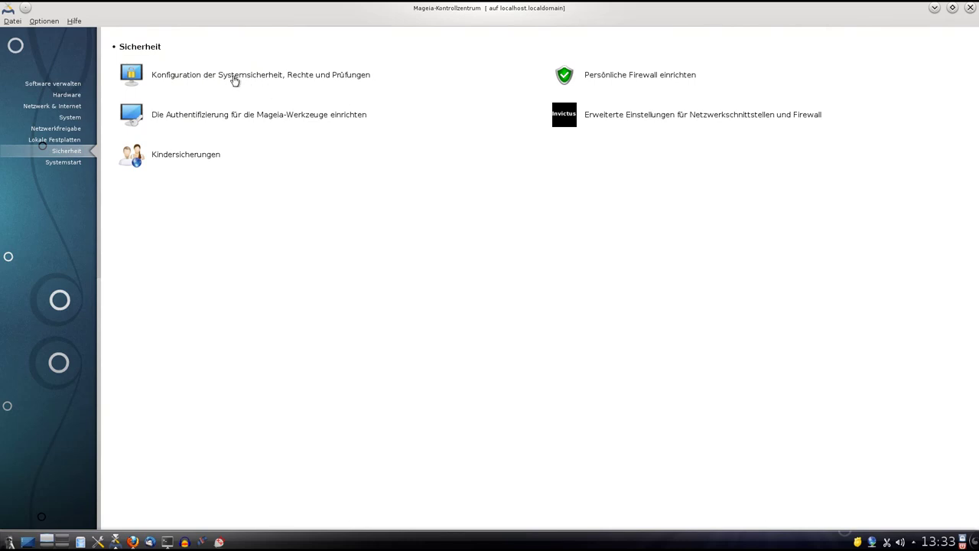
left_click(289, 79)
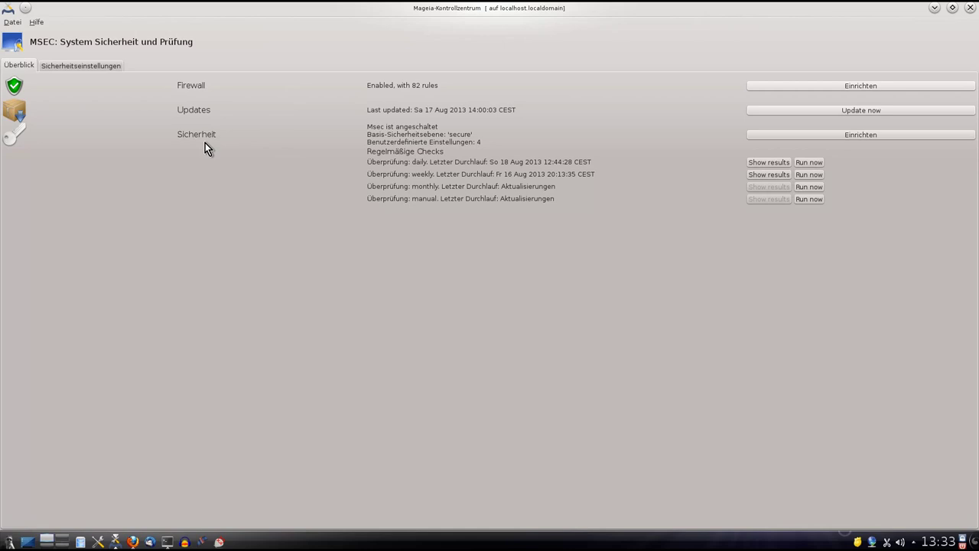
left_click(821, 134)
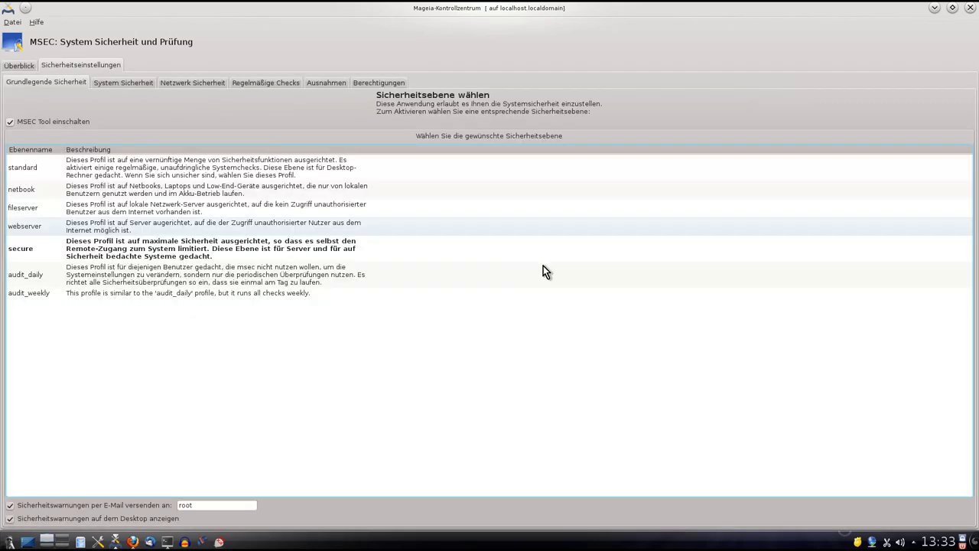
left_click(105, 251)
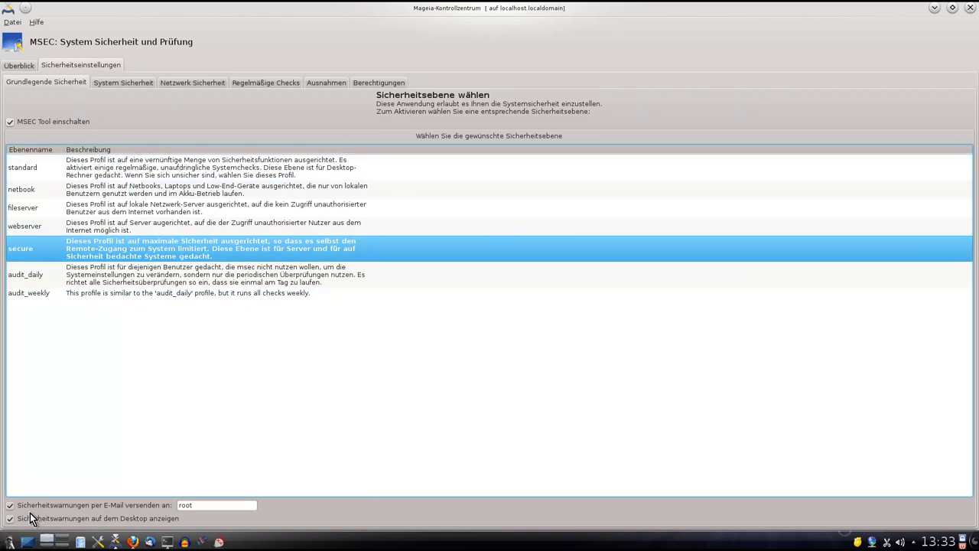
left_click(19, 66)
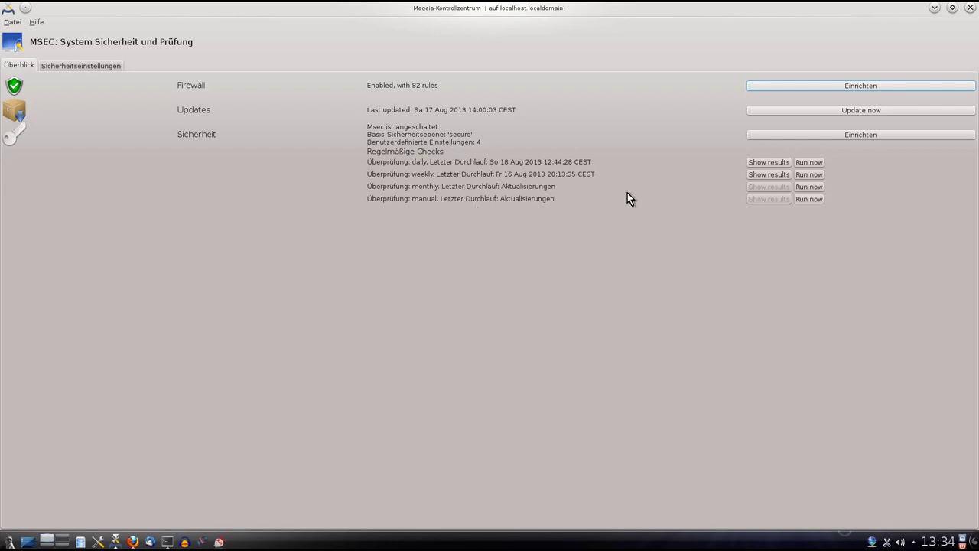
Run the daily periodic security check, highlighting "daily periodic" in the confirmation before accepting it.
left_click(809, 162)
left_click_drag(523, 249, 547, 279)
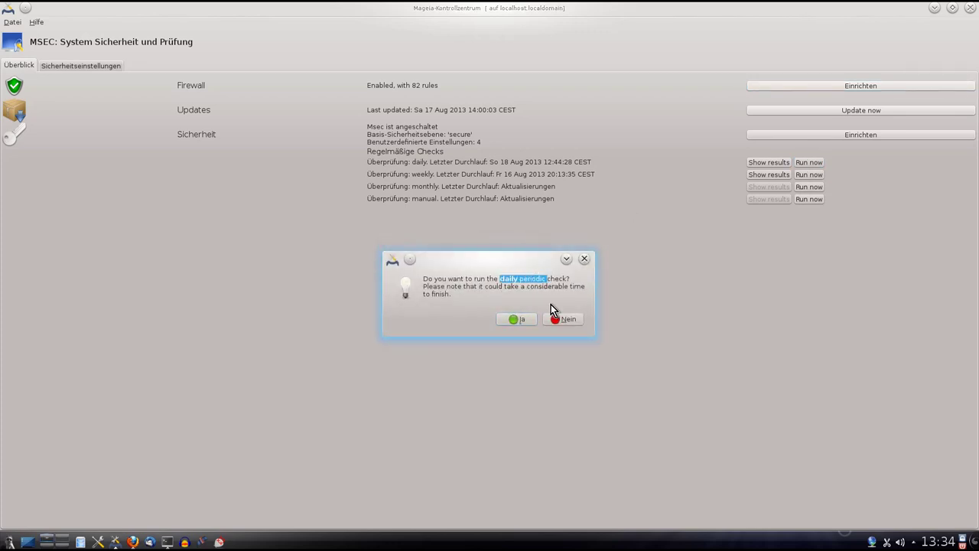
left_click(517, 321)
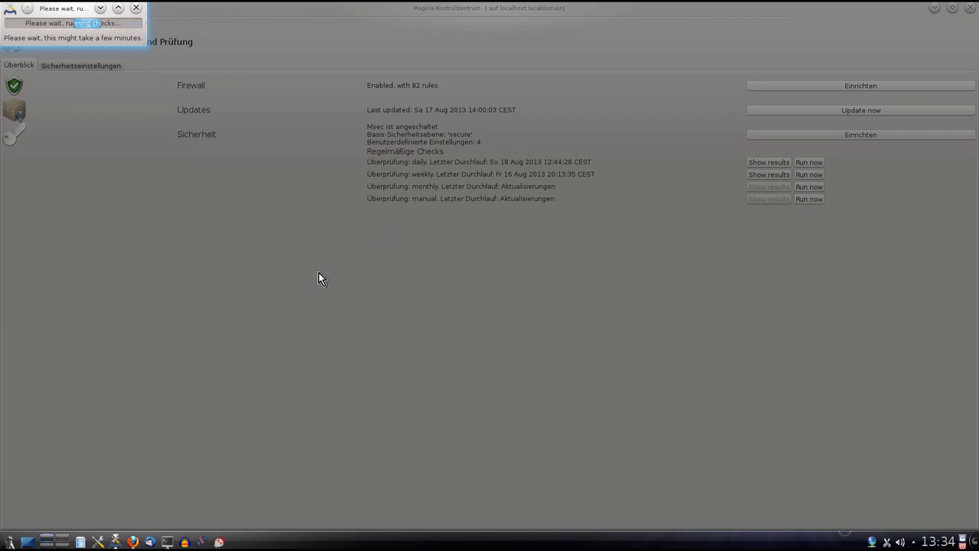
Show the home folder in the Dolphin file manager, move its window toward the middle of the desktop, and minimize it.
left_click(80, 542)
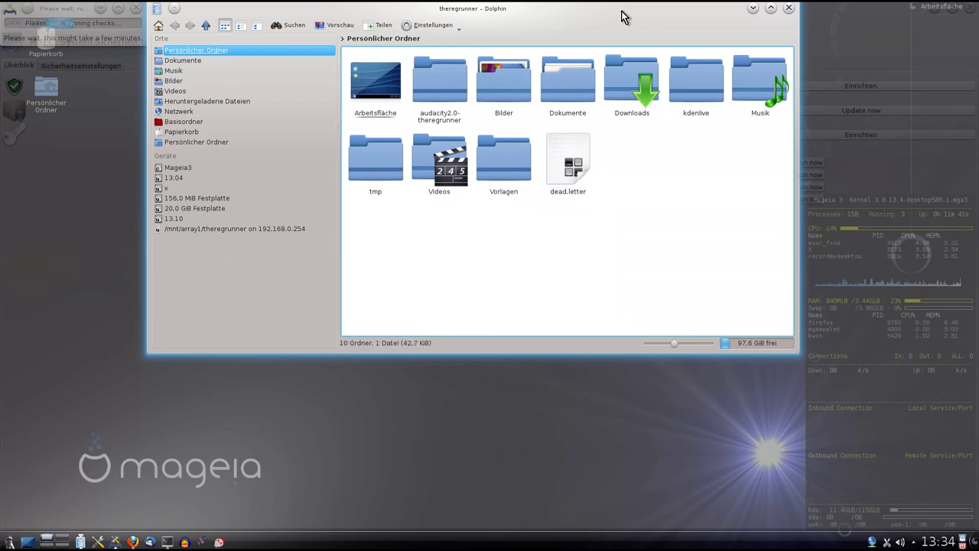
left_click_drag(623, 17, 532, 118)
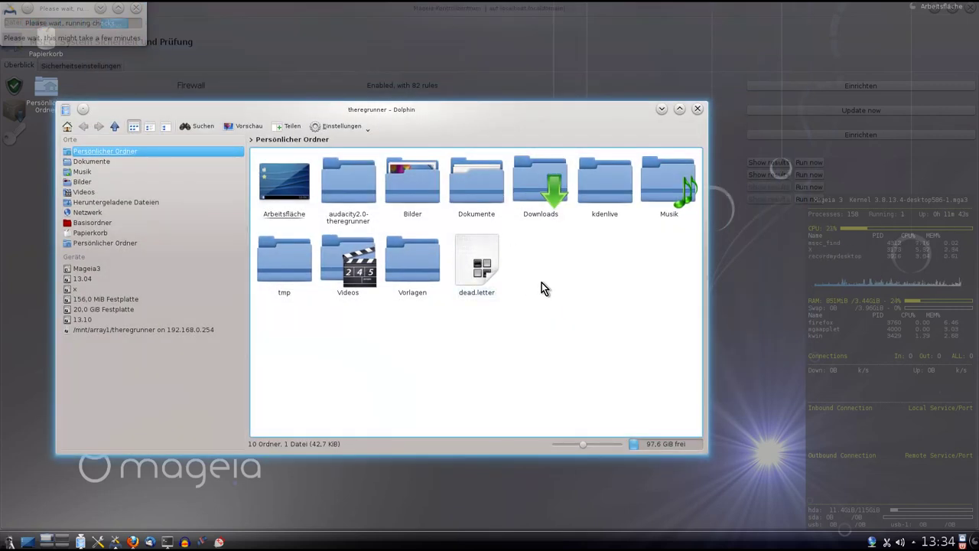
left_click(662, 109)
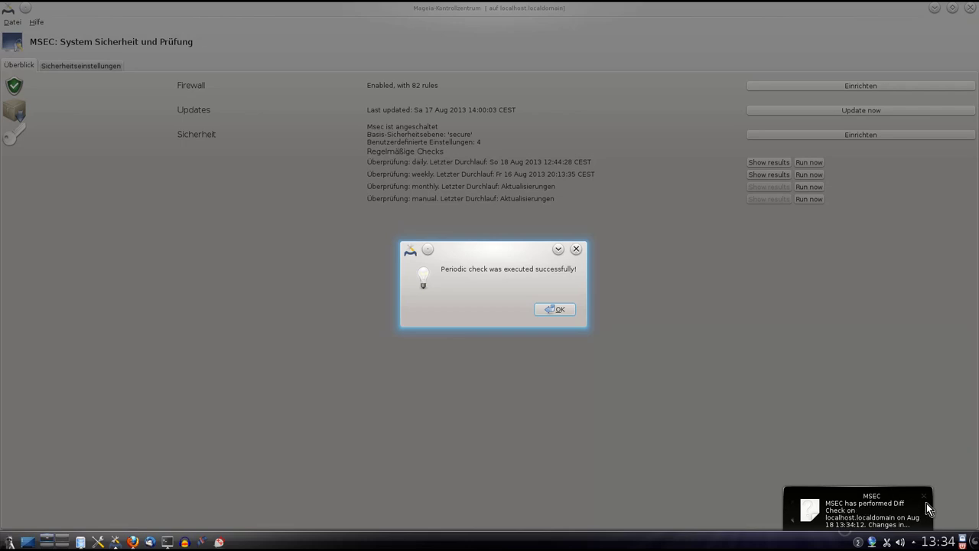
Dismiss the finished check's message and show the daily check results in a maximized window.
left_click(557, 309)
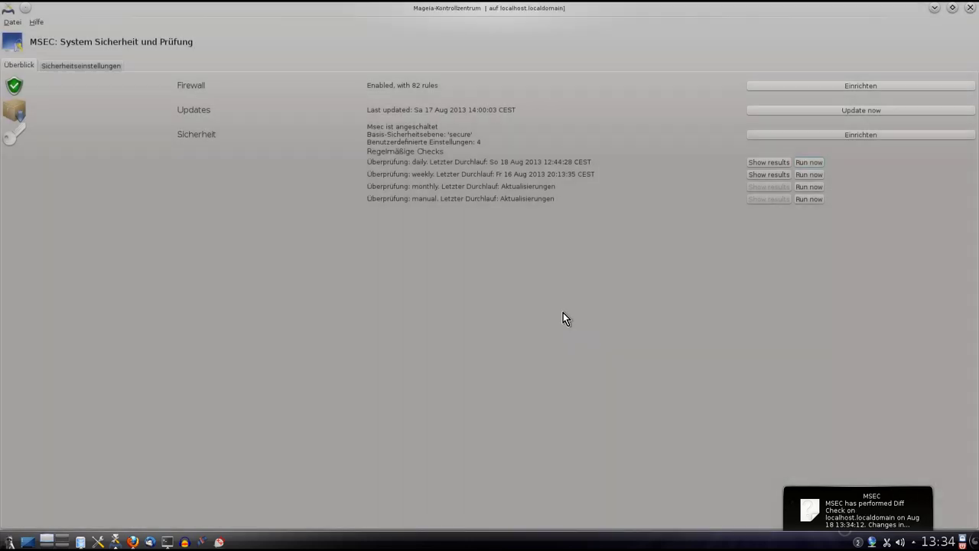
left_click(761, 162)
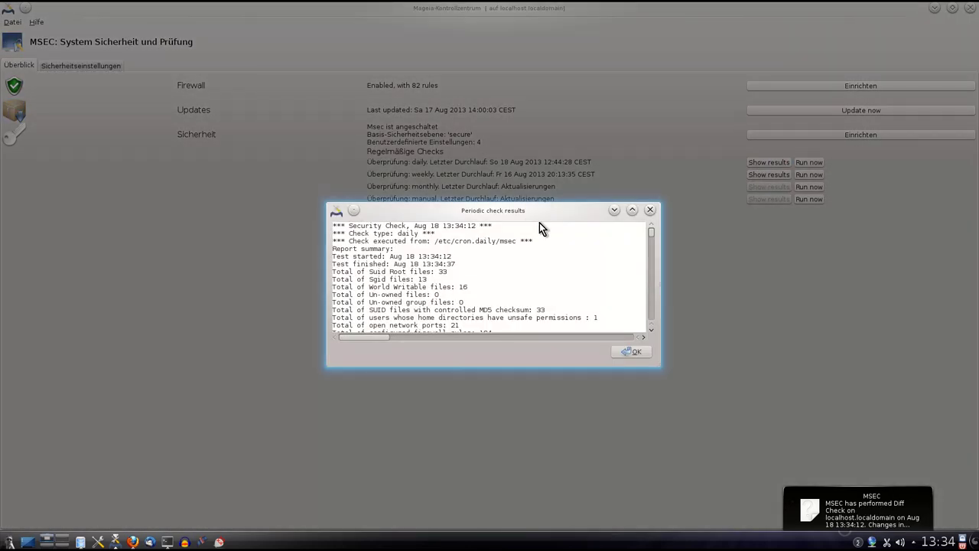
double_click(546, 209)
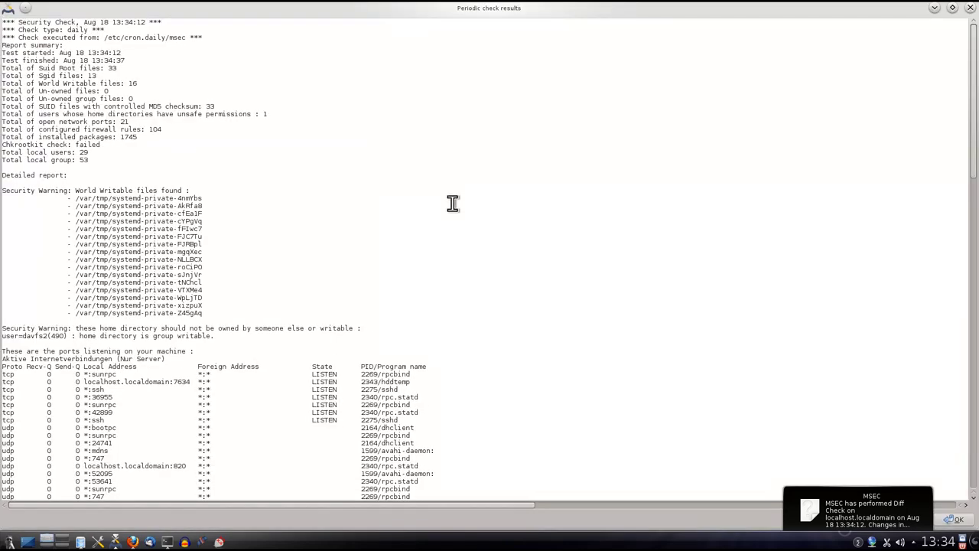
left_click(269, 160)
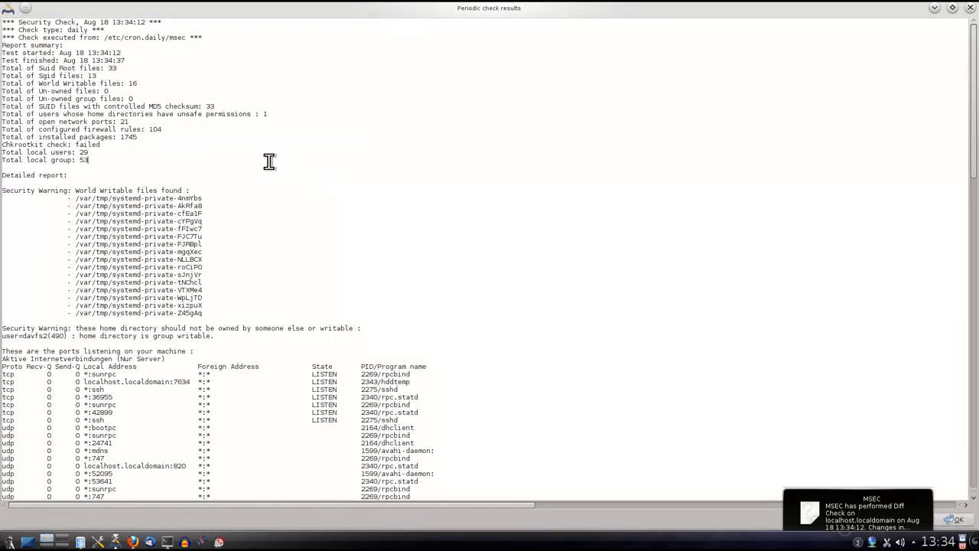
Highlight the "Chkrootkit report:" heading and the "Suckit rootkit... Warning: /sbin/init INFECTED" entry in the check results.
scroll(269, 160, "down", 15)
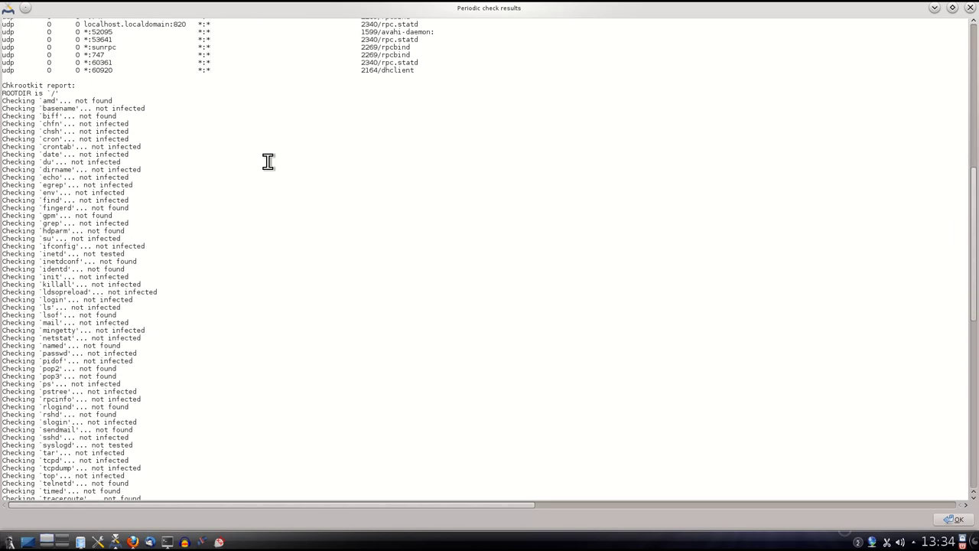
left_click_drag(79, 88, 1, 84)
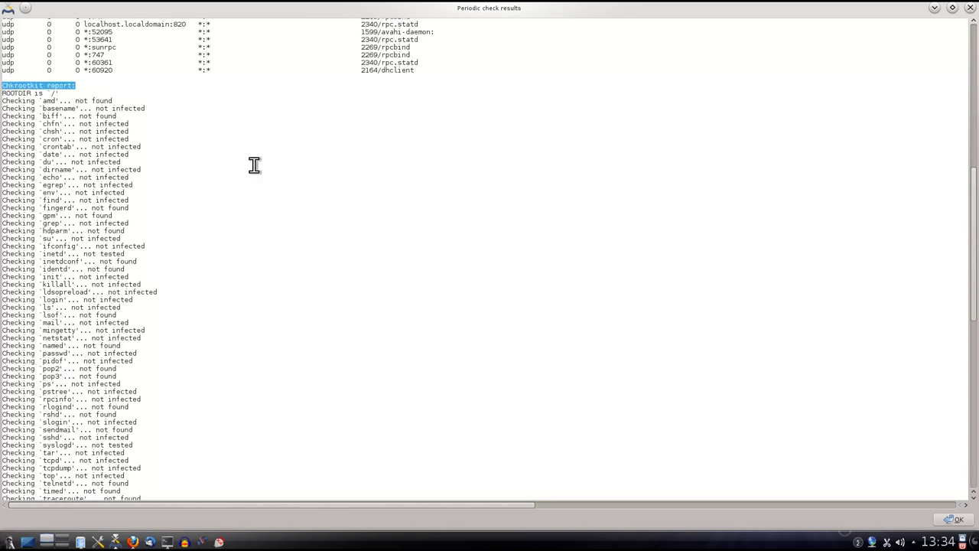
scroll(227, 160, "down", 13)
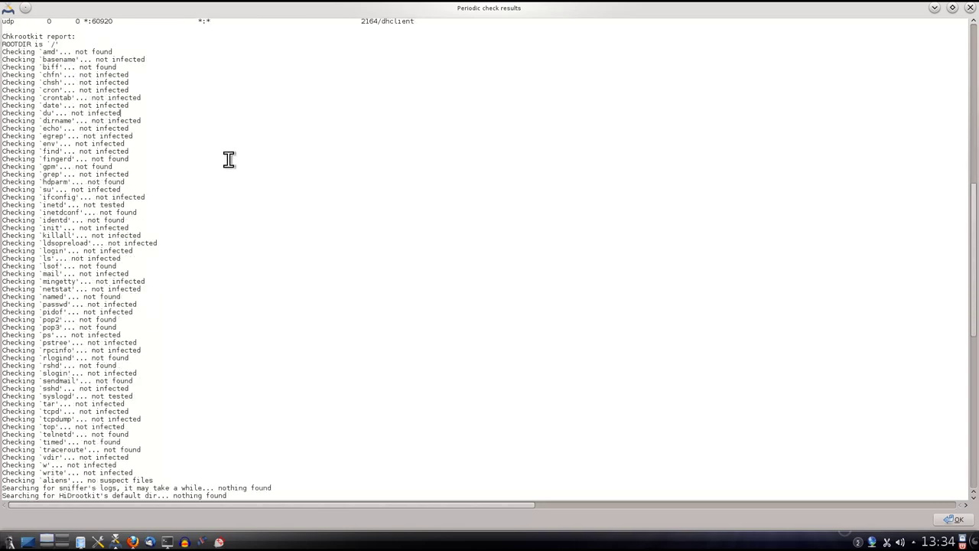
scroll(247, 190, "down", 7)
scroll(291, 203, "down", 3)
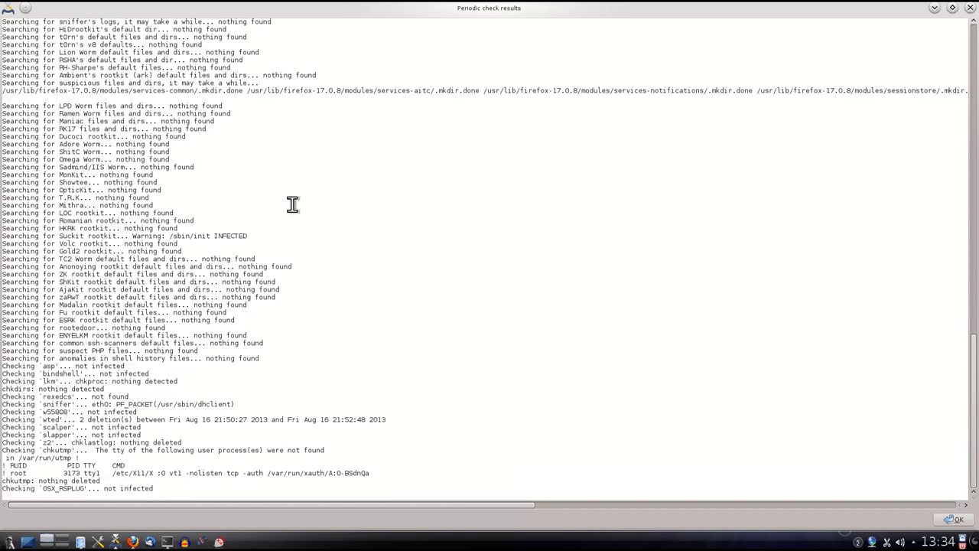
left_click_drag(252, 237, 58, 236)
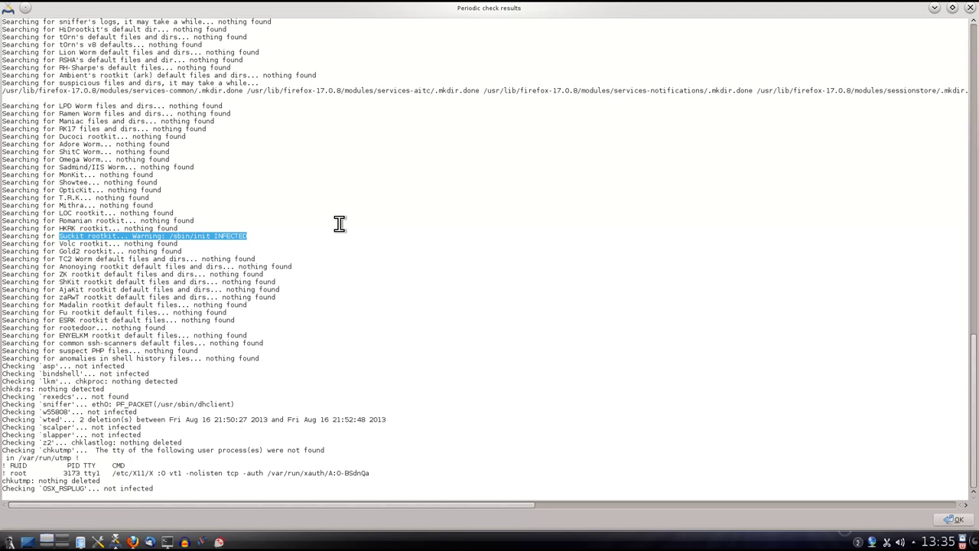
Highlight the world writable files list and its "Security Warning: World Writable files found" heading in the detailed report, and clear the selection.
scroll(340, 223, "up", 20)
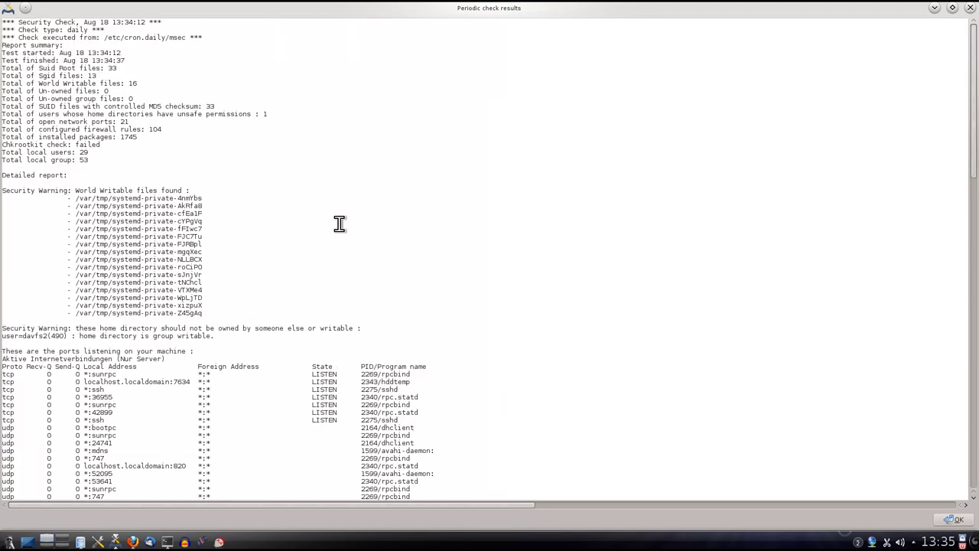
left_click_drag(233, 311, 21, 195)
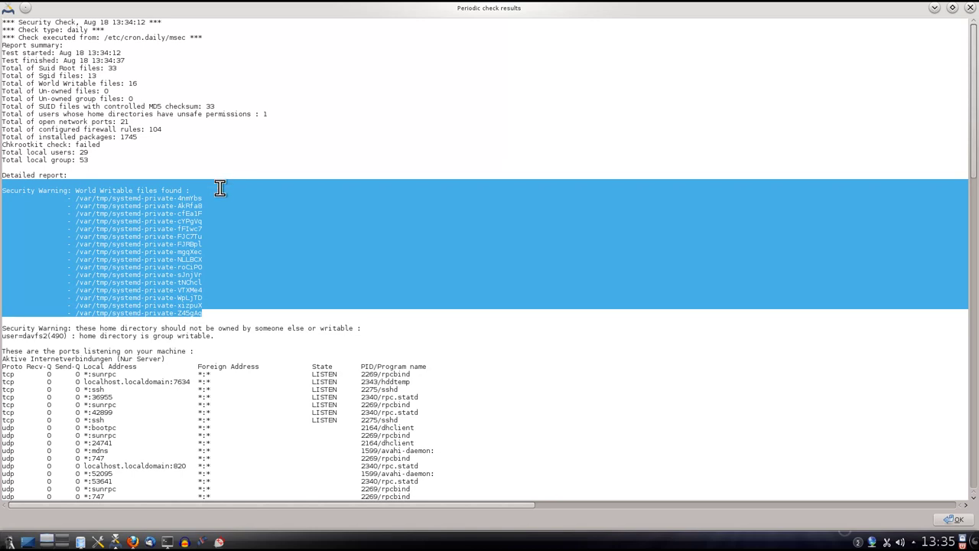
left_click_drag(220, 189, 4, 190)
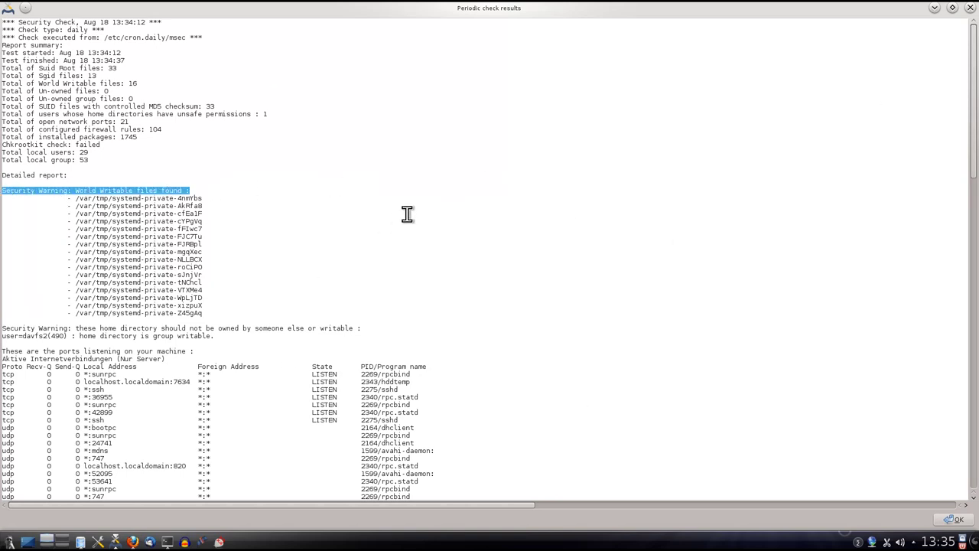
left_click(218, 189)
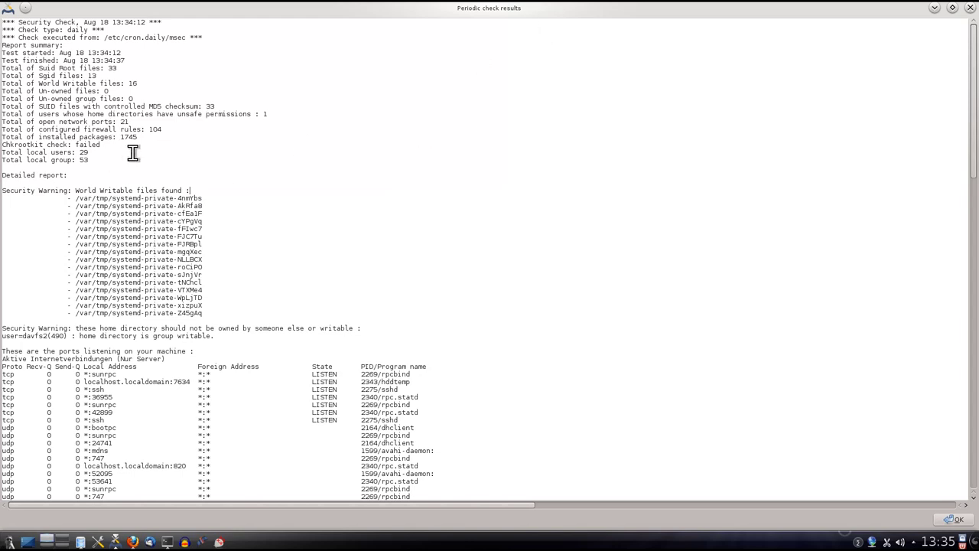
left_click_drag(181, 191, 6, 191)
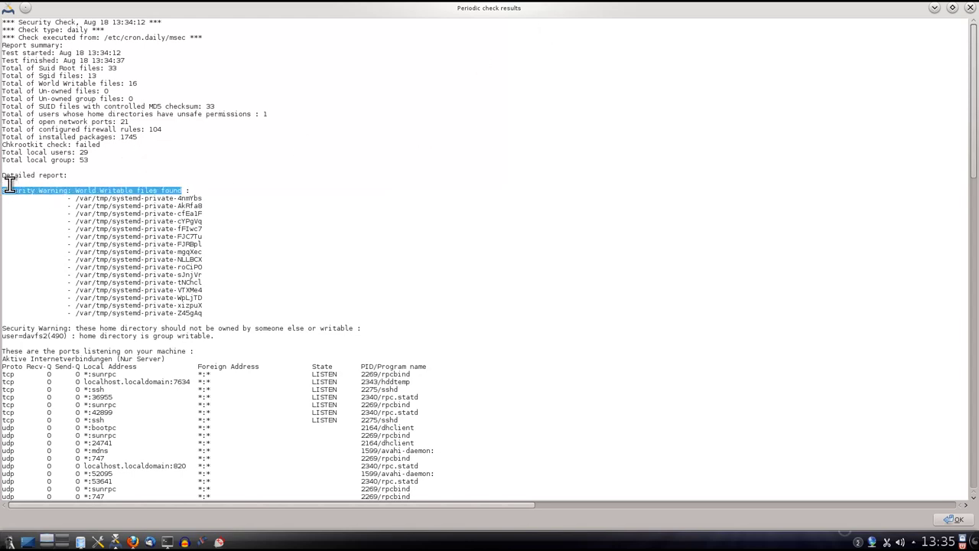
left_click(115, 167)
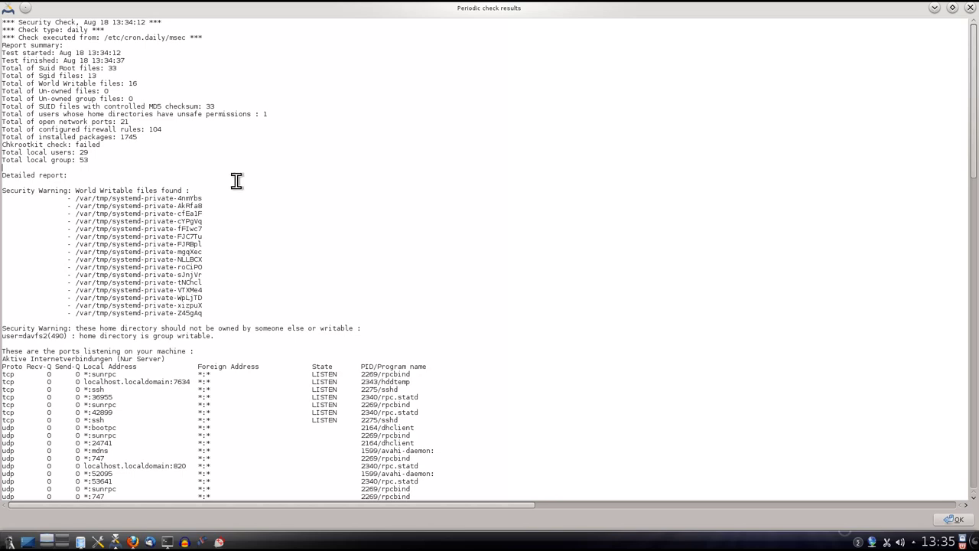
Highlight the list of listening ports in the report, look through the chkrootkit entries, and close the results window.
scroll(237, 180, "down", 2)
scroll(237, 180, "down", 8)
left_click_drag(437, 266, 4, 98)
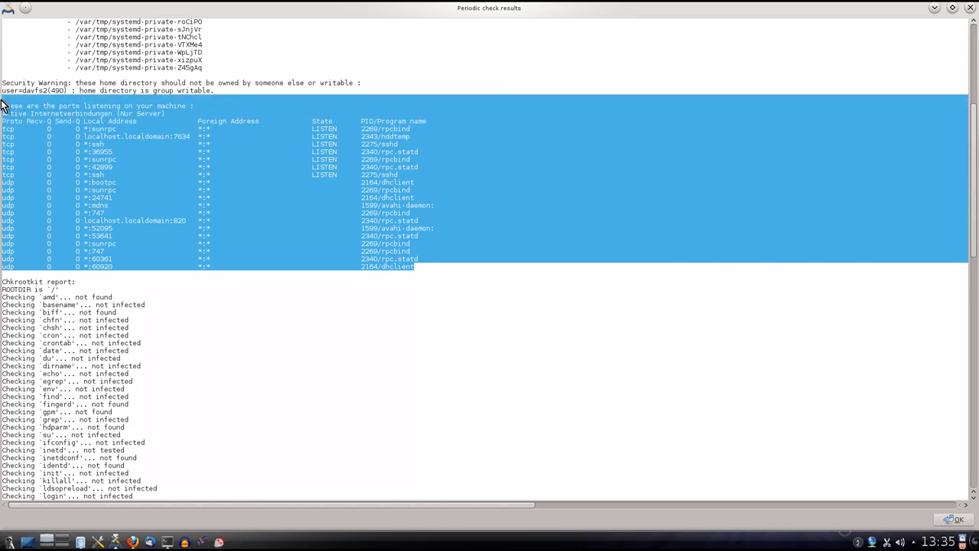
left_click(257, 285)
scroll(264, 284, "down", 2)
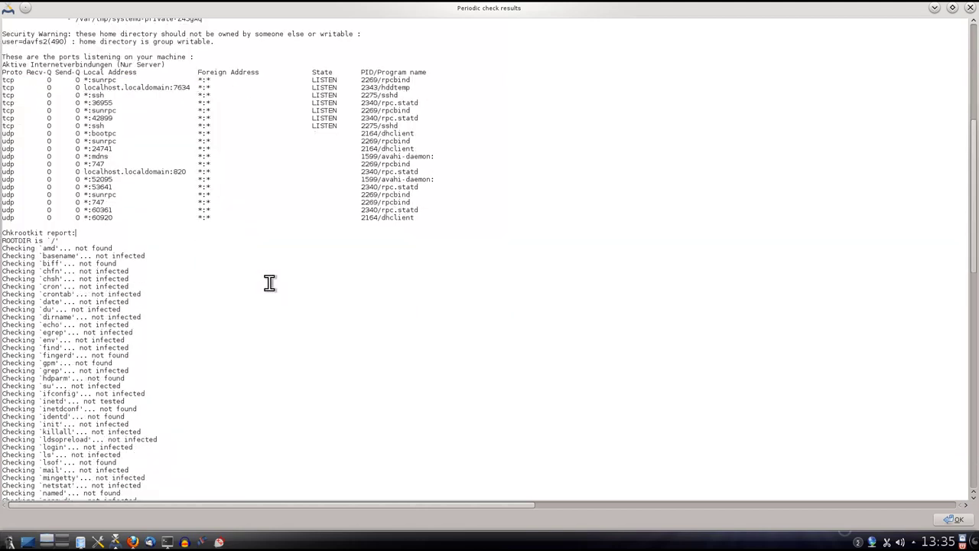
scroll(269, 284, "down", 19)
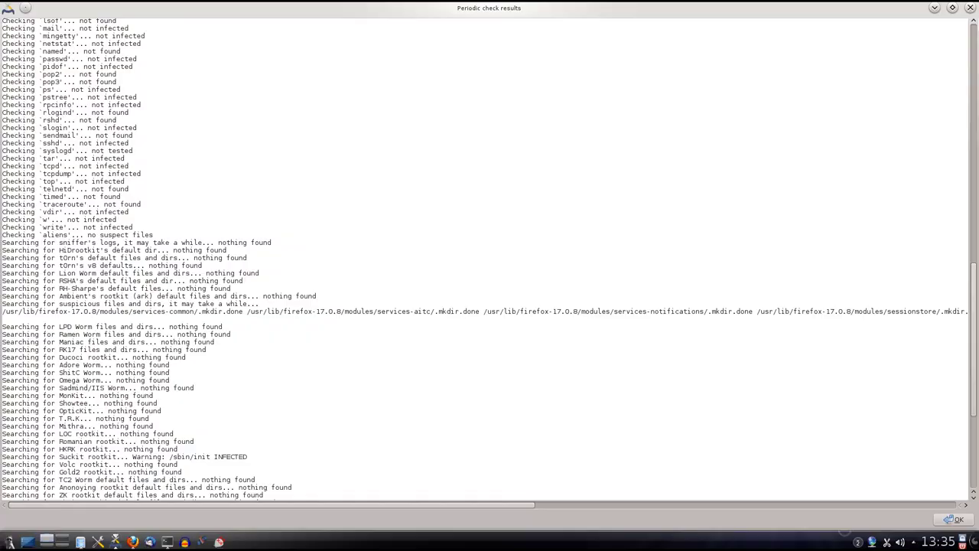
left_click(970, 10)
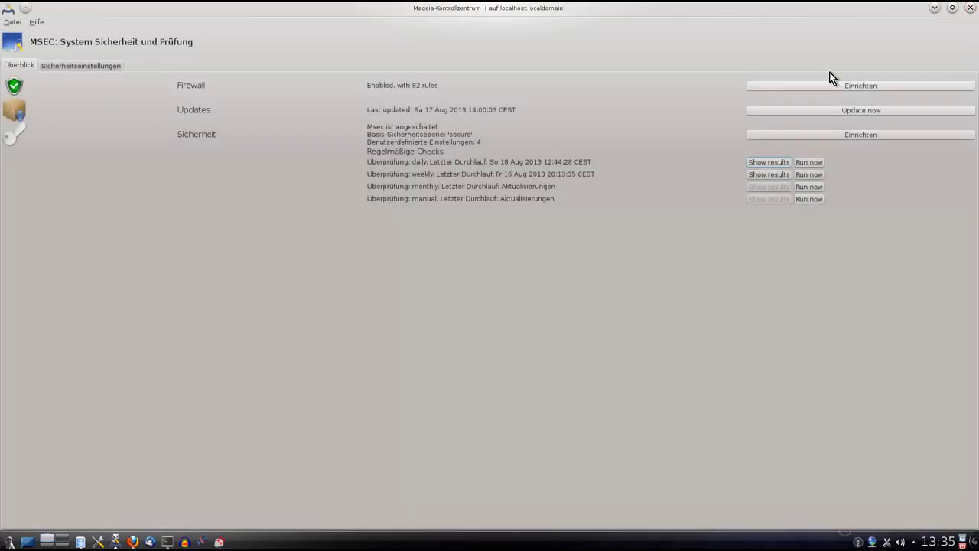
Leave the MSEC overview, glance at the software management section, and open a console with administrator rights from the System section.
left_click(970, 9)
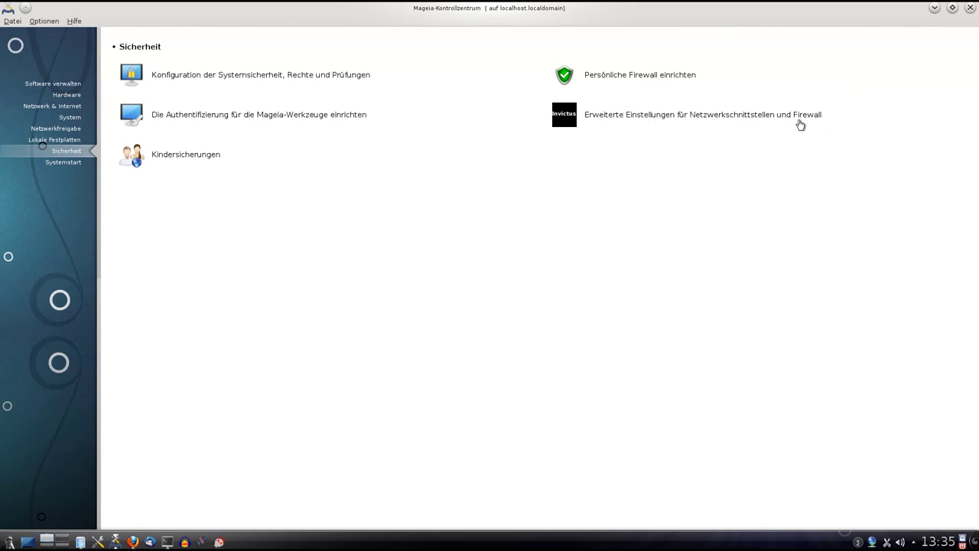
left_click(55, 83)
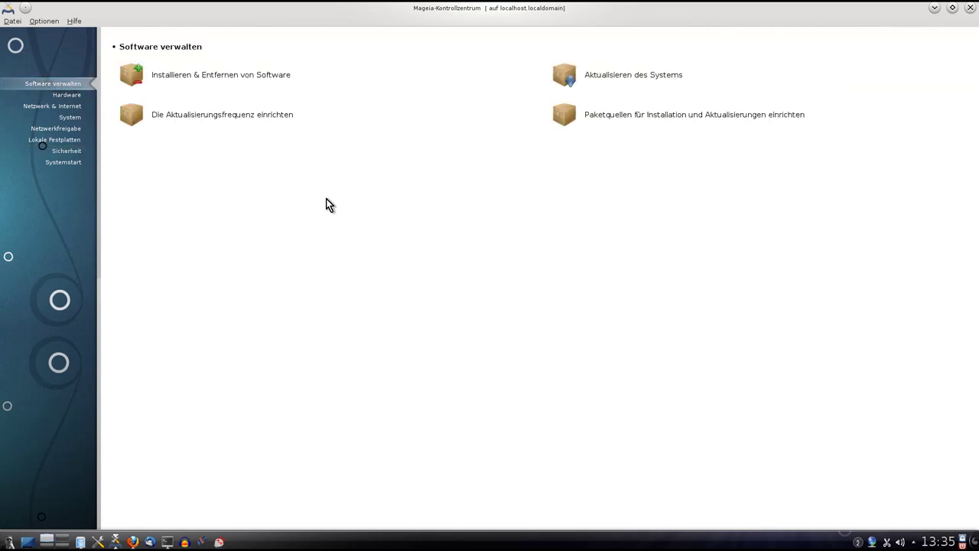
left_click(69, 117)
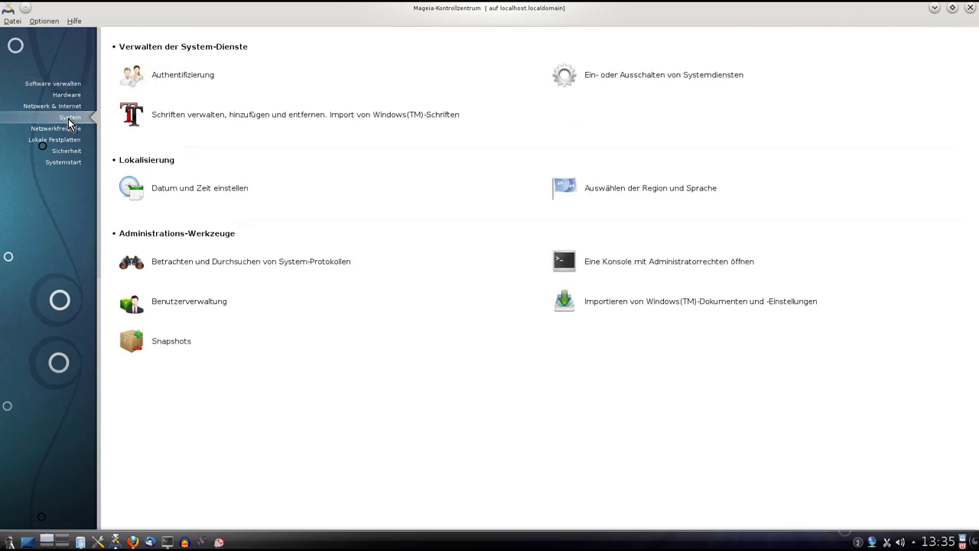
left_click(612, 268)
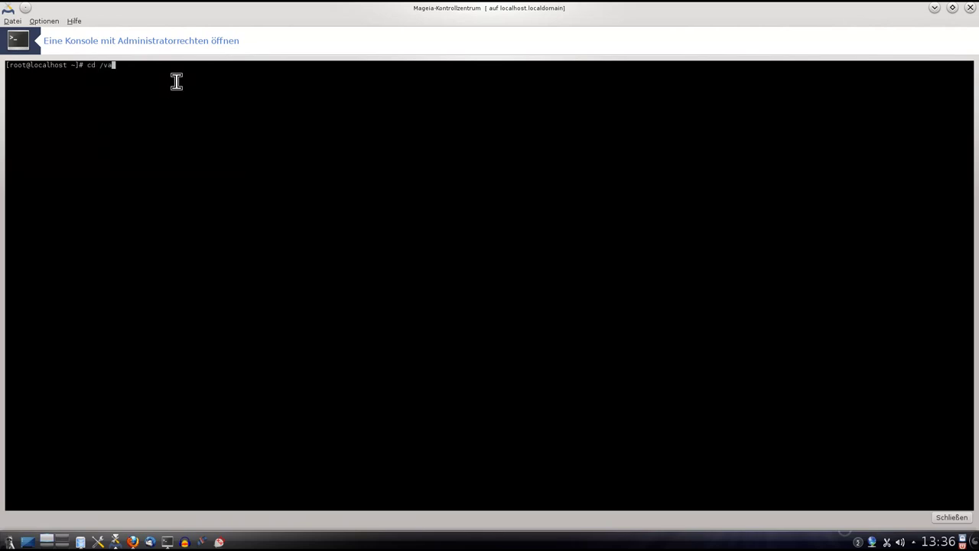
Change to /var/lib in the root console, list its contents with ls -al, and highlight the speedboot directory's permissions.
type("cd /var/lib")
key("Return")
key("Return")
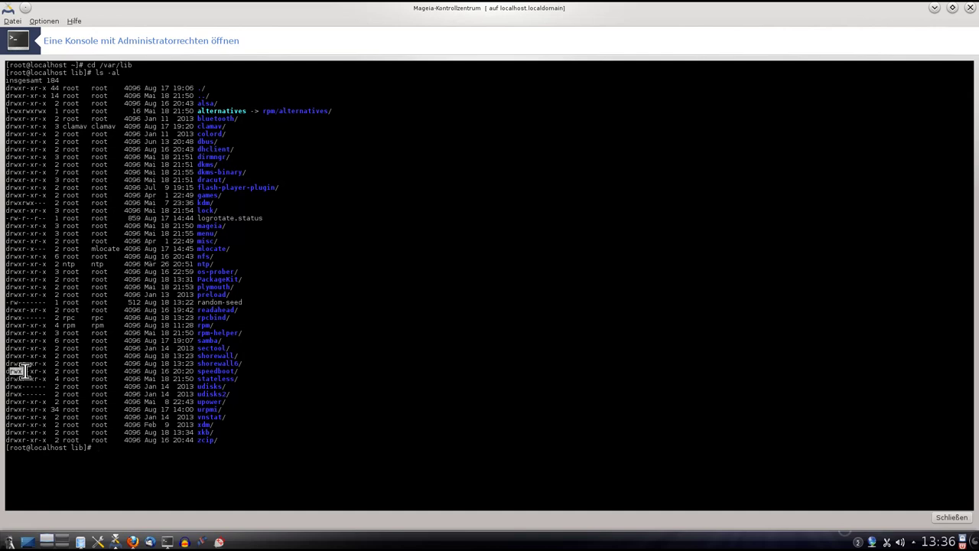
left_click_drag(22, 372, 43, 372)
Close the root console and the Control Center, and switch to the KDE System Settings (Systemeinstellungen).
left_click(951, 517)
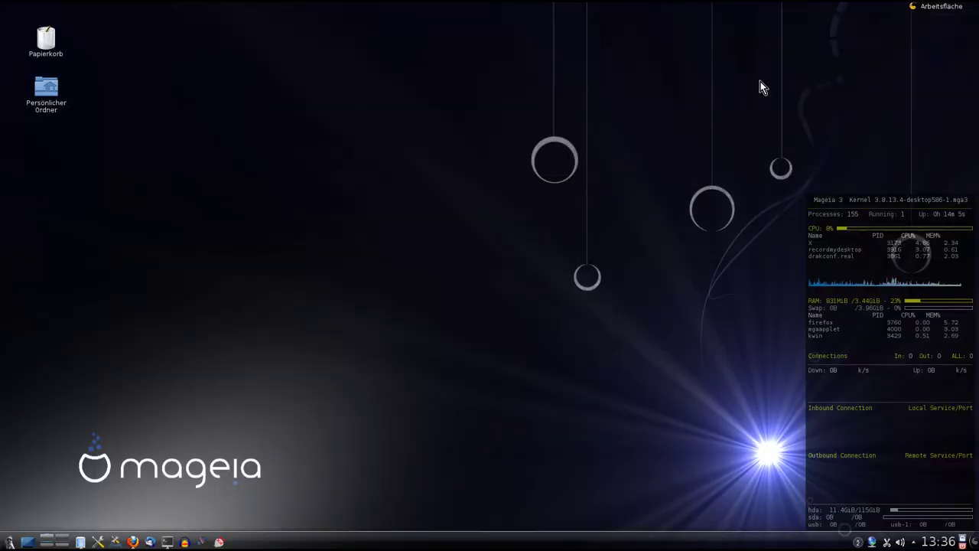
left_click(970, 7)
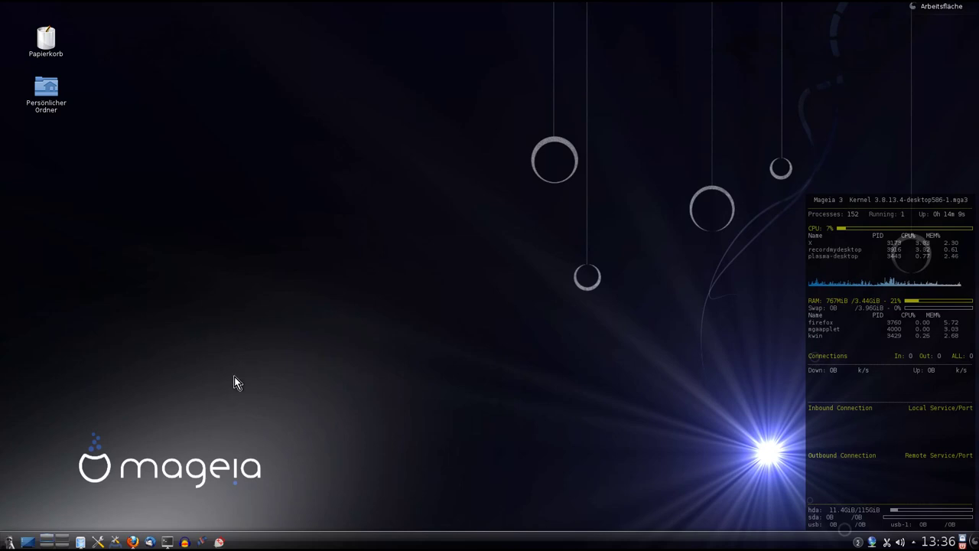
left_click(98, 544)
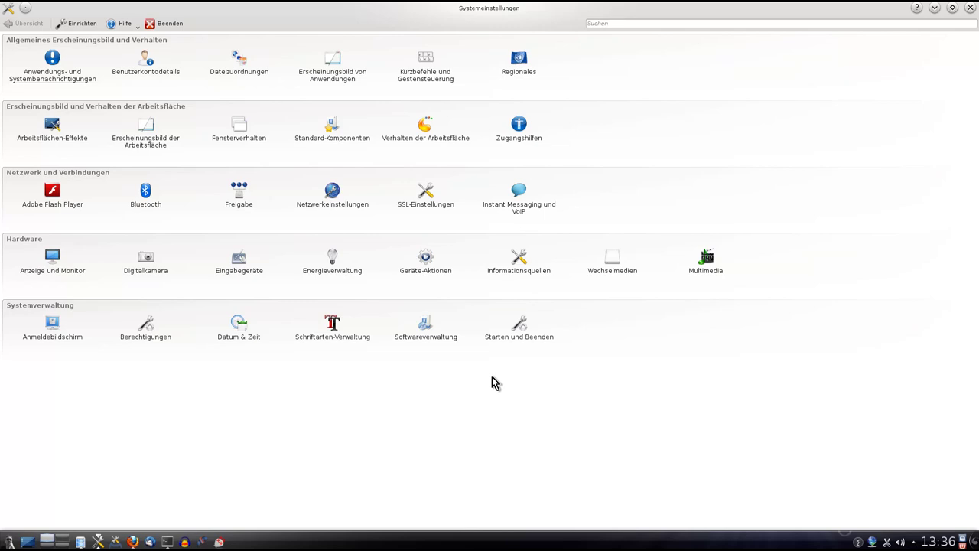
Show all desktop effects under Arbeitsflächen-Effekte and open the configuration of the Arbeitsflächen-Würfel effect.
left_click(57, 125)
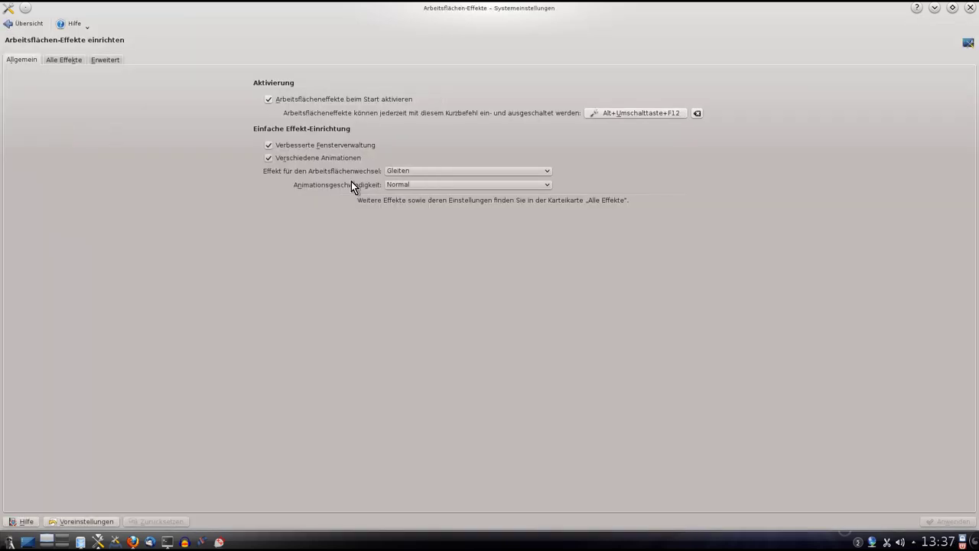
left_click(65, 59)
scroll(397, 191, "down", 10)
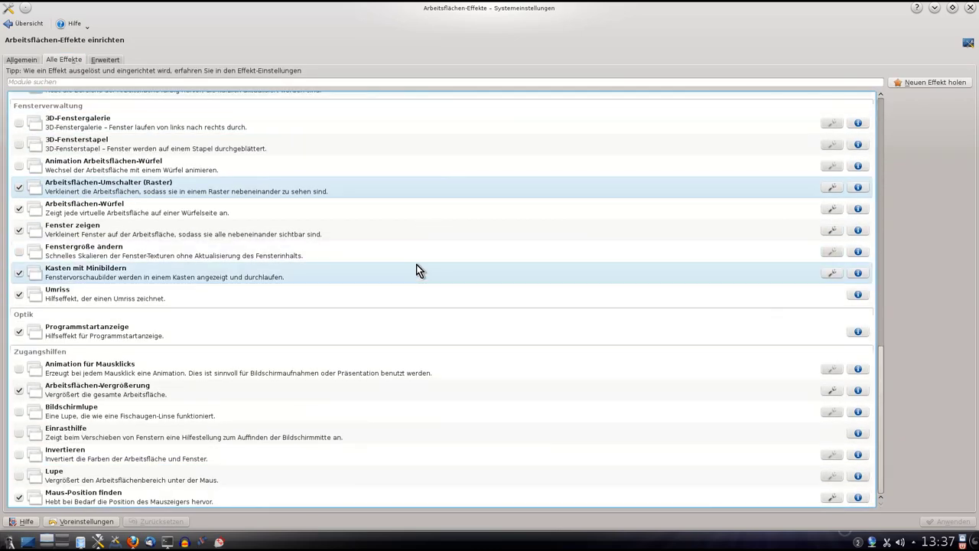
left_click(163, 207)
left_click(832, 210)
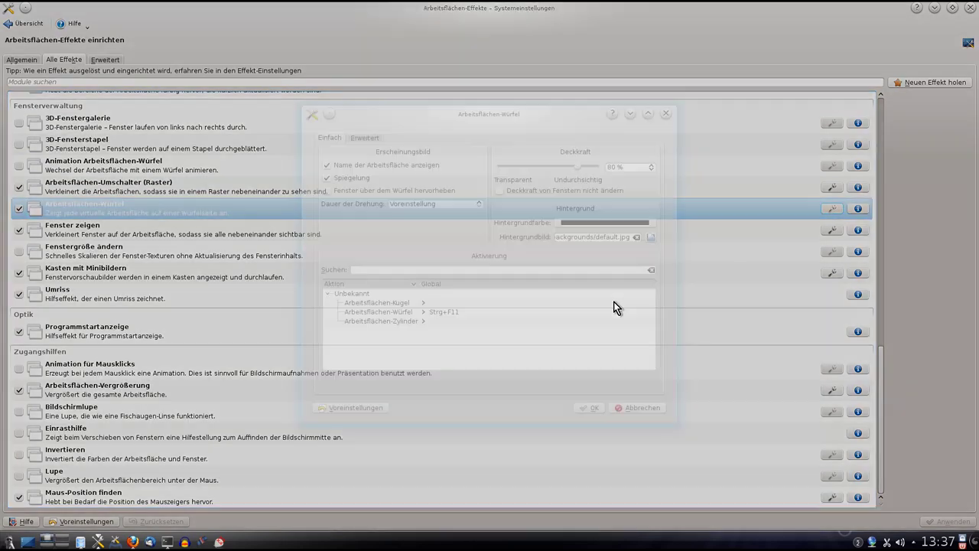
Expand the Arbeitsflächen-Würfel shortcut entry, activate the desktop cube, rotate it to view its faces, and leave the cube view.
left_click(459, 314)
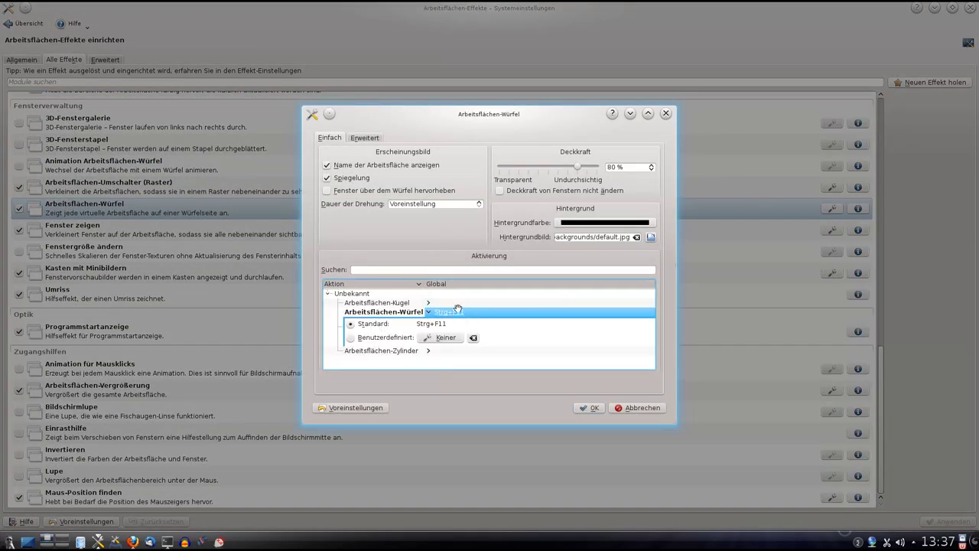
key("ctrl+F11")
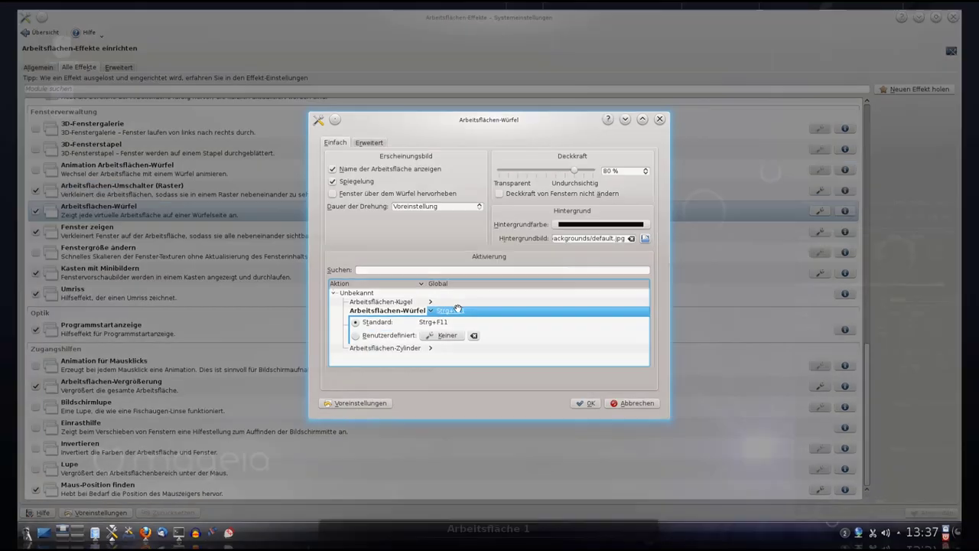
left_click_drag(559, 221, 473, 310)
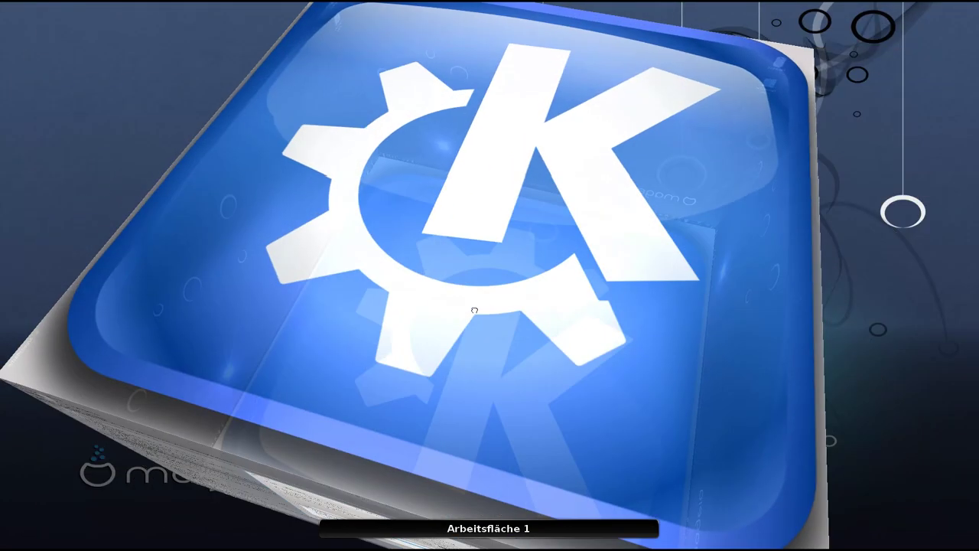
left_click_drag(562, 346, 586, 212)
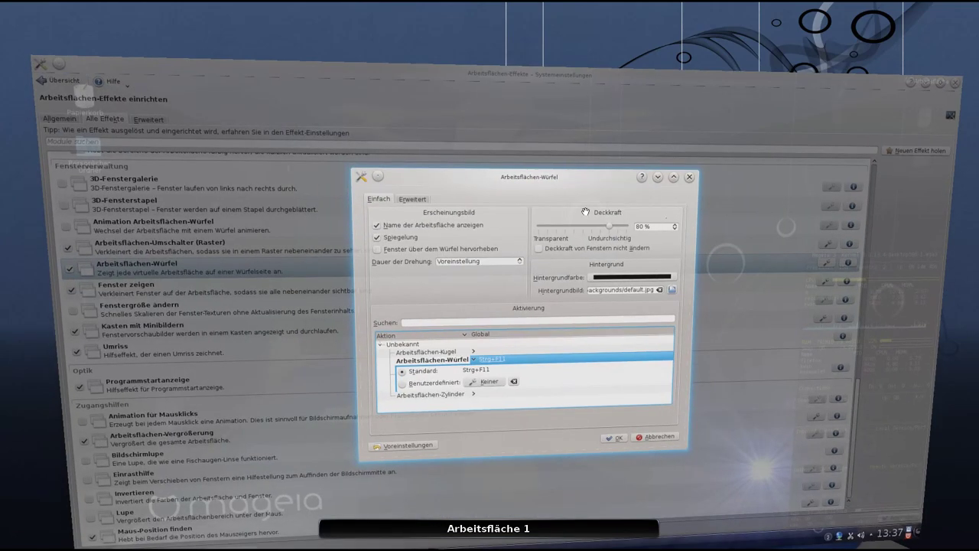
left_click(552, 179)
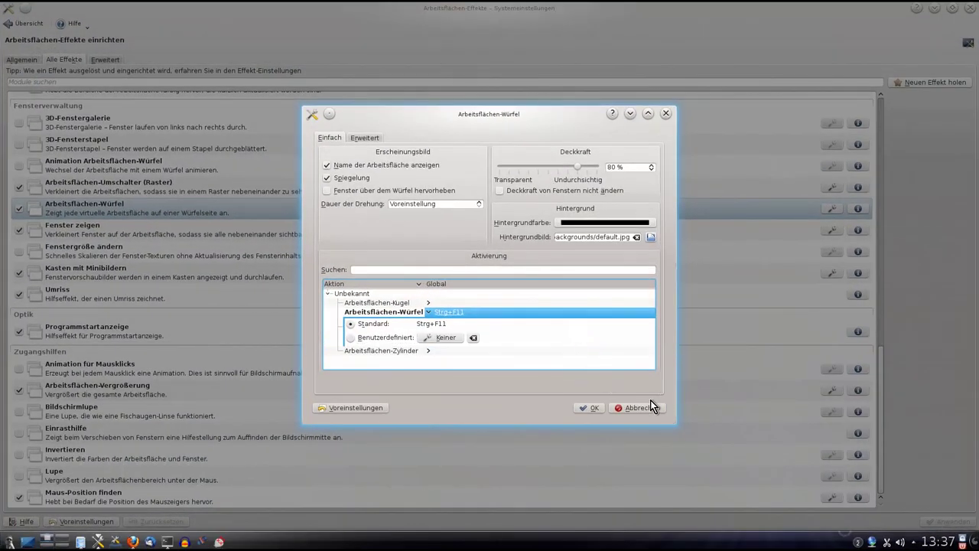
Cancel the desktop cube configuration and return from the desktop effects to the System Settings overview.
left_click(647, 405)
scroll(367, 252, "up", 15)
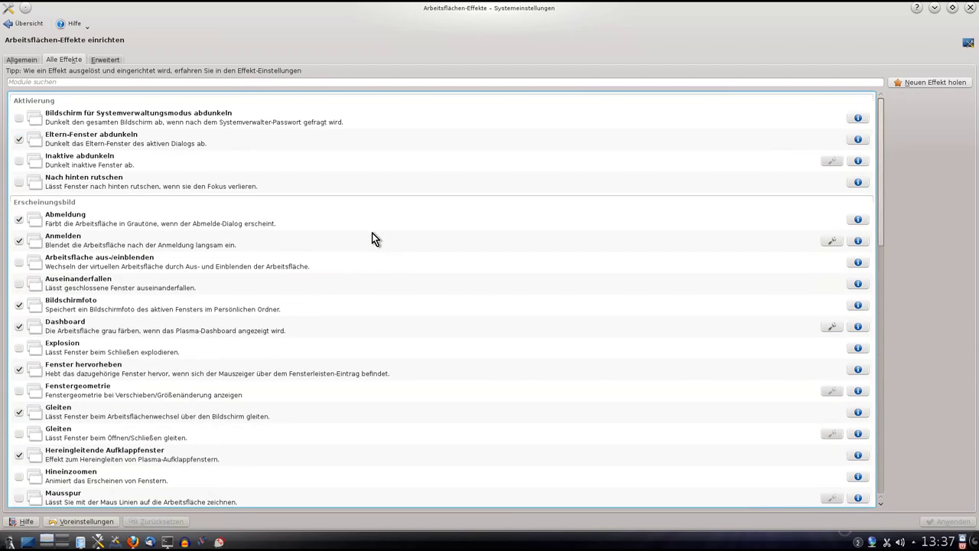
left_click(23, 60)
left_click(16, 23)
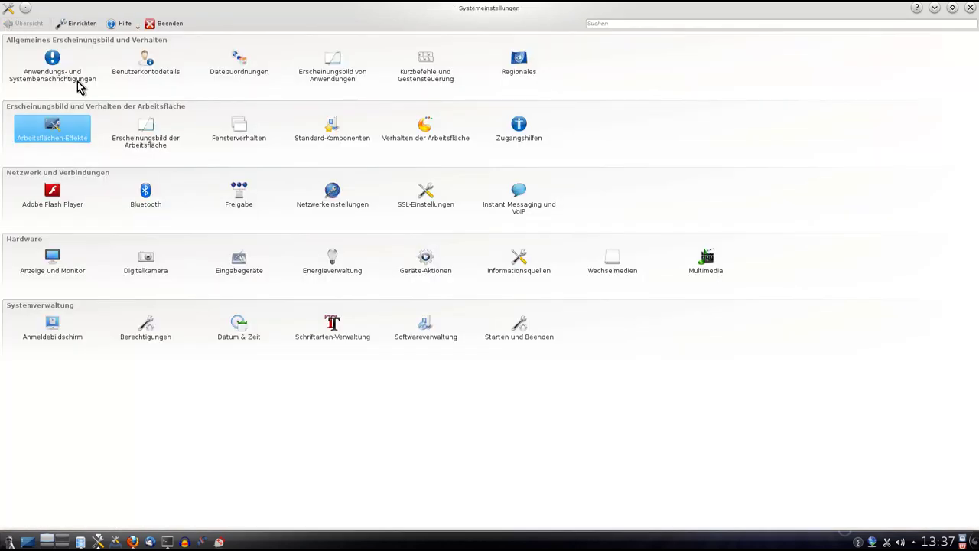
Open the Bildschirmsperre settings under Anzeige und Monitor and test the Euphorie screensaver.
left_click(55, 260)
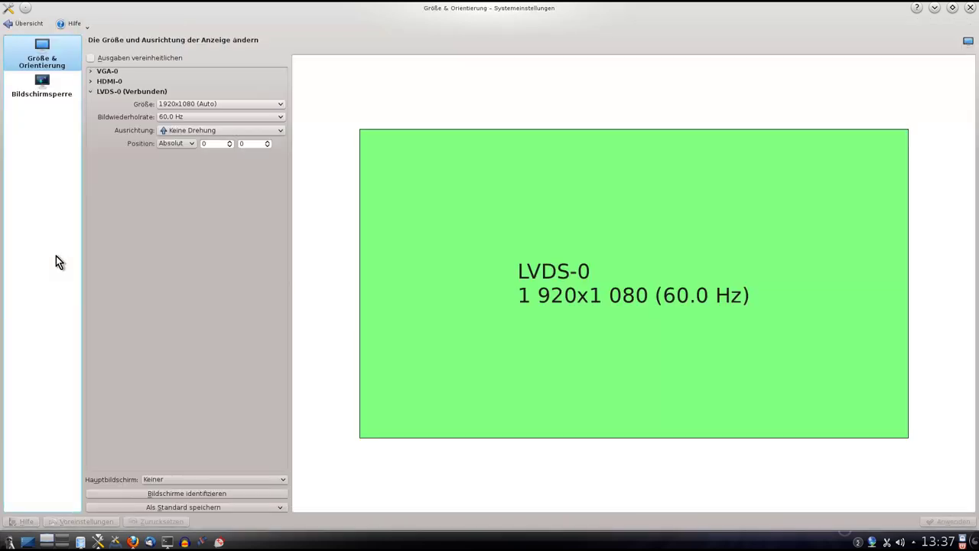
left_click(41, 81)
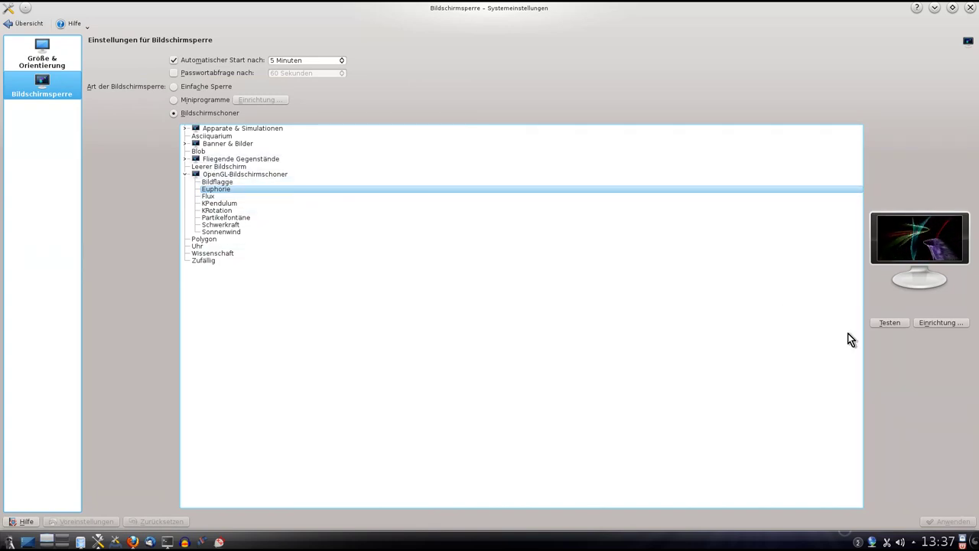
left_click(889, 324)
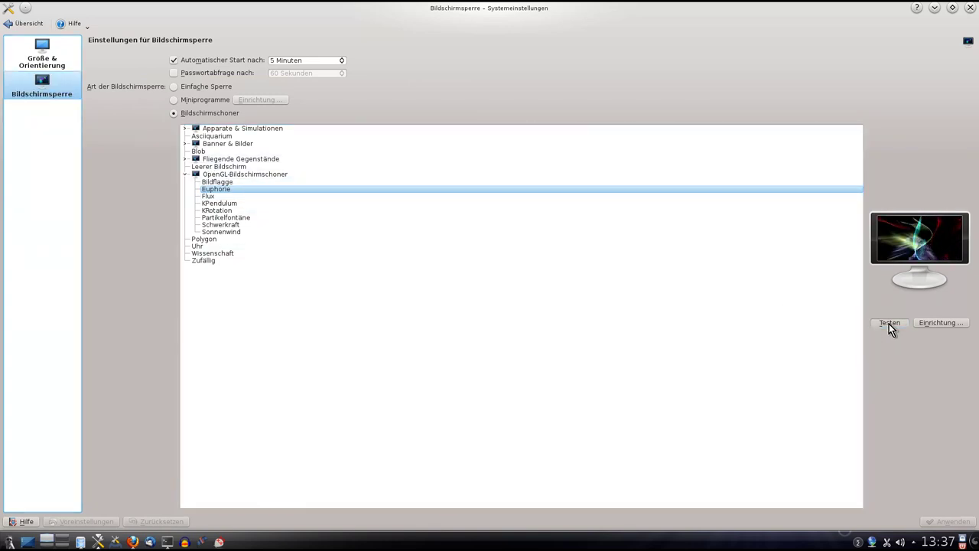